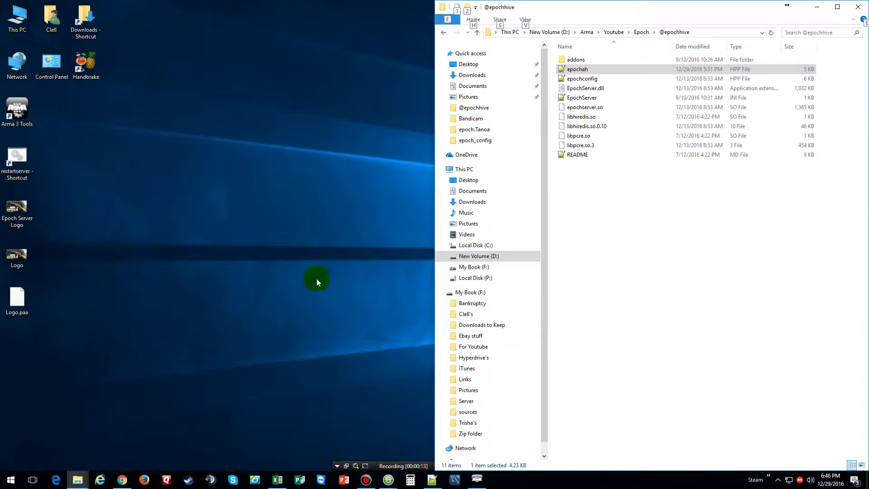
click(641, 32)
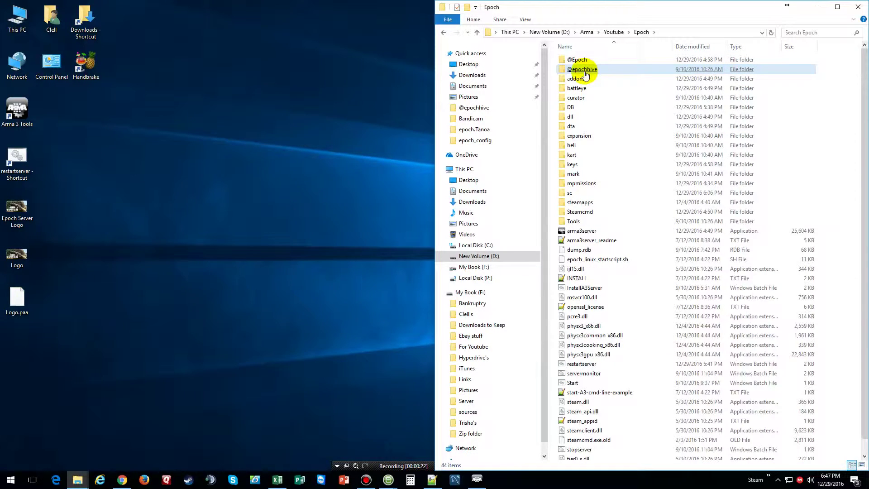
double_click(584, 73)
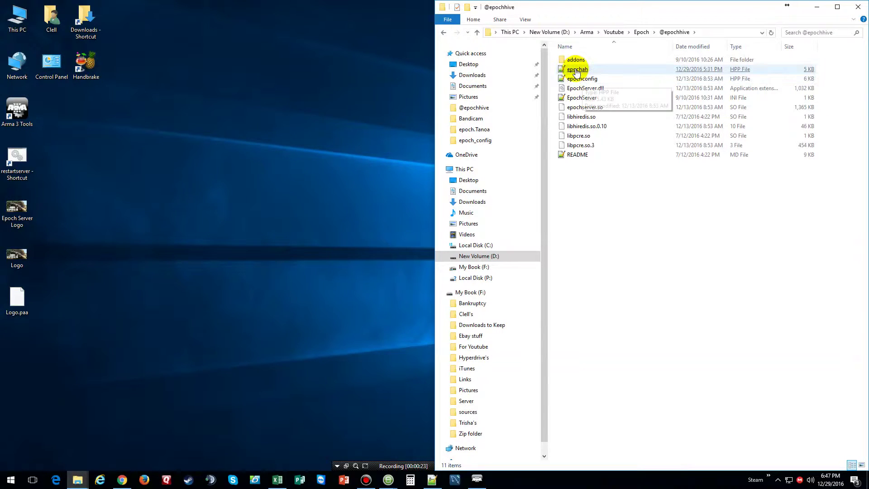
click(578, 73)
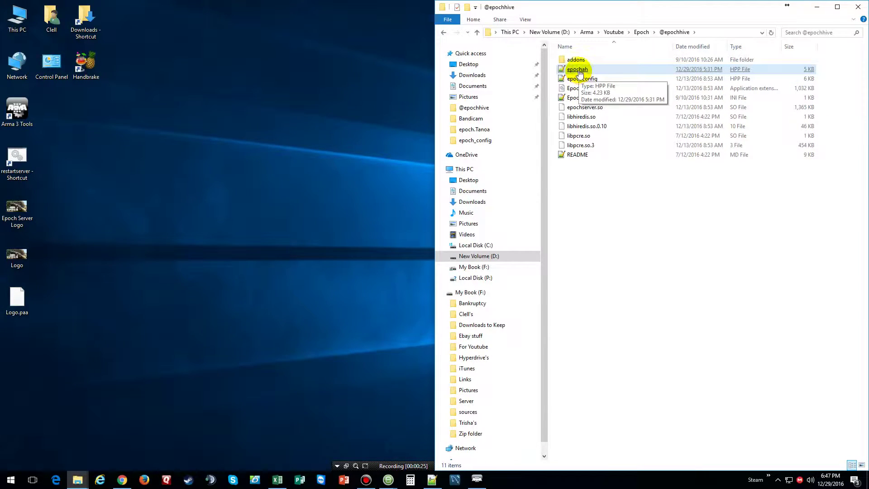
click(580, 74)
double_click(580, 73)
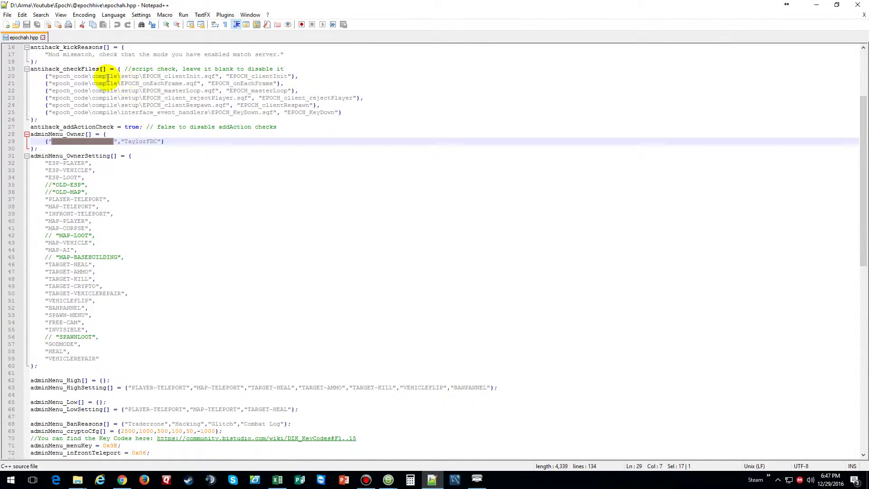
ctrl+scroll(108, 78, down, 2)
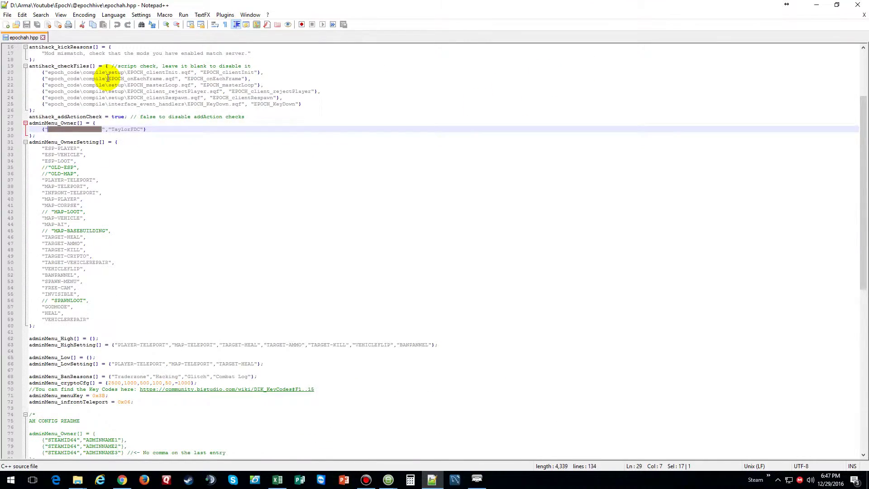
ctrl+scroll(108, 77, up, 2)
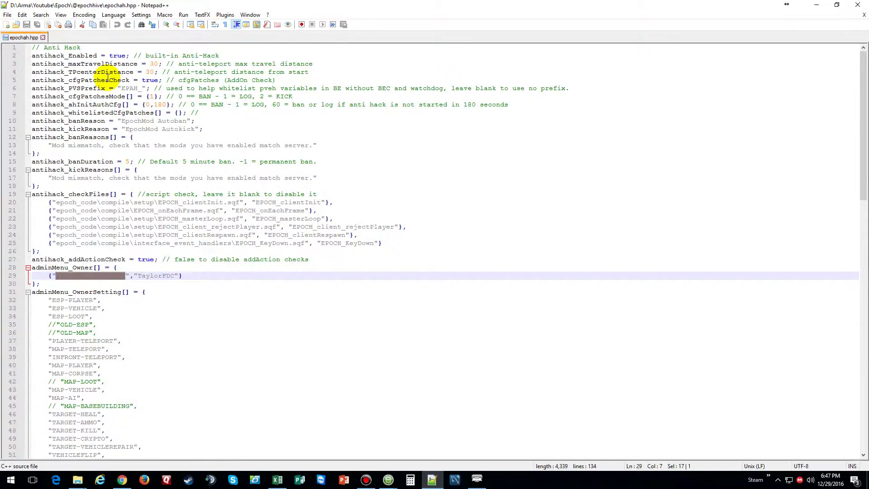
scroll(108, 77, down, 6)
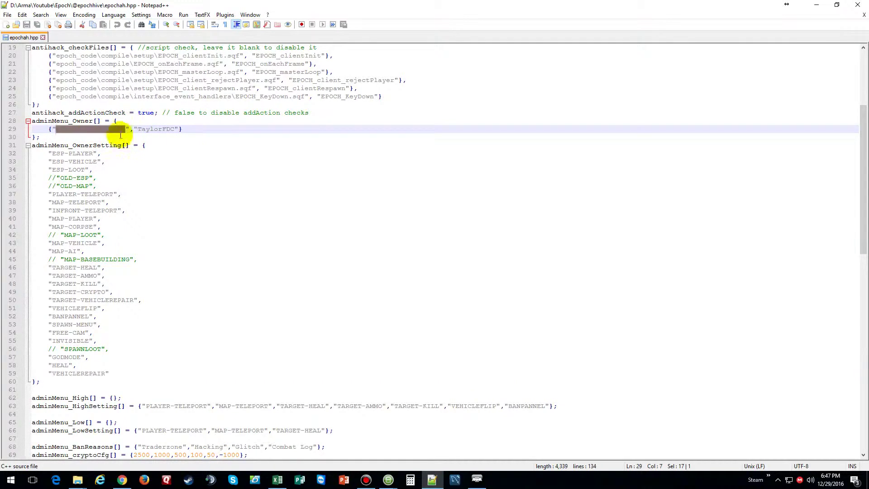
mouse_move(482, 484)
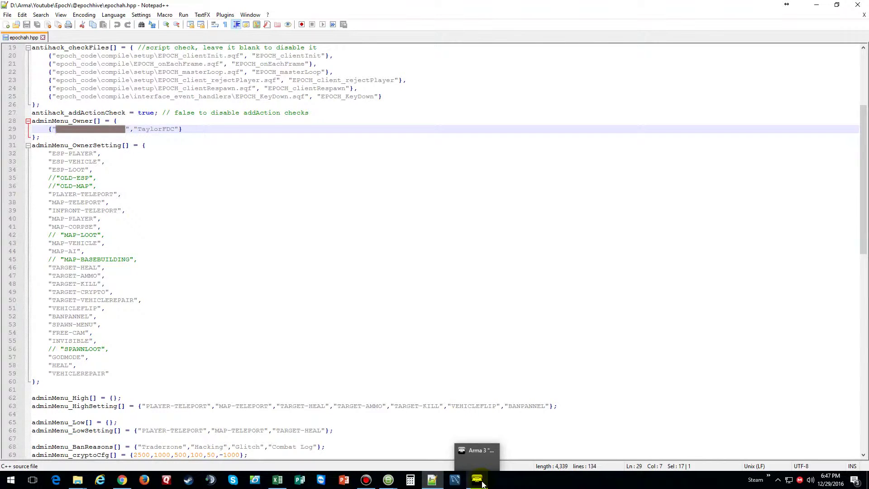
- Bring Arma 3 forward and open the Profile screen with the current player profile selected
click(477, 479)
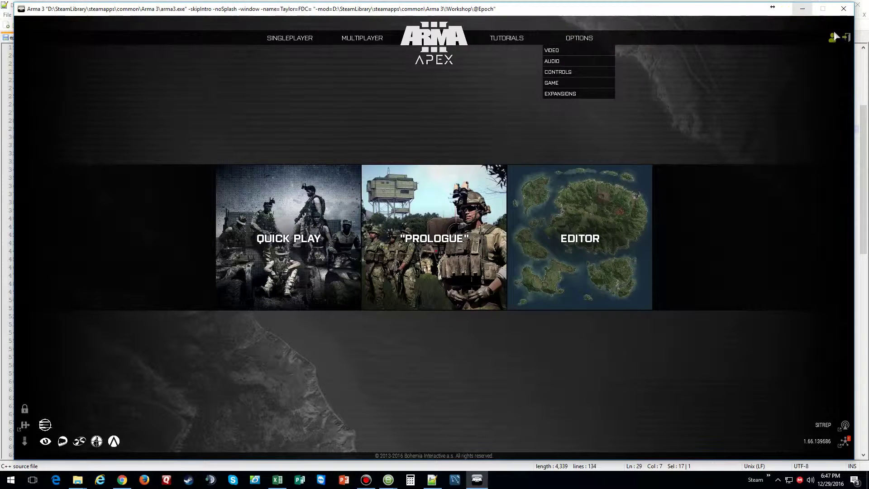
mouse_move(832, 38)
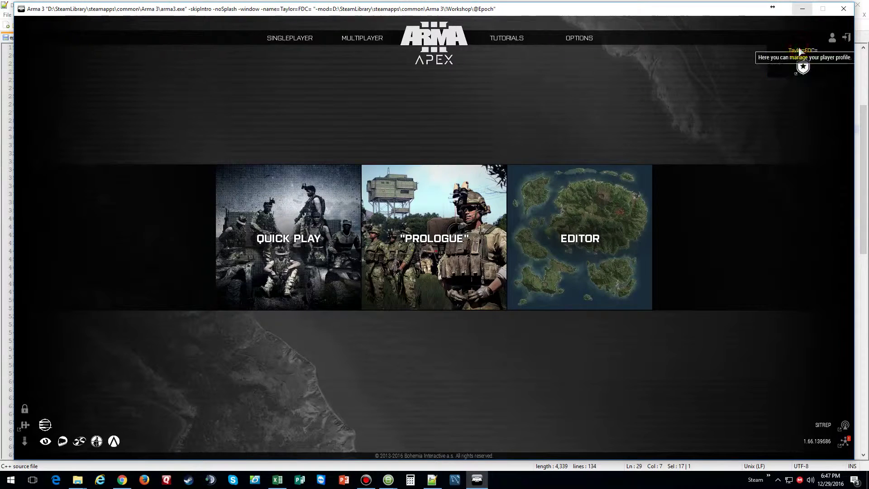
click(798, 49)
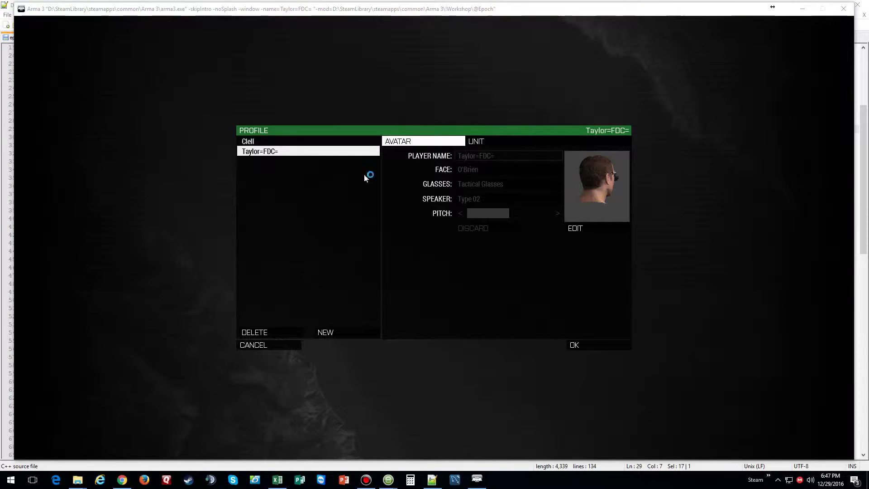
click(457, 140)
drag(361, 151, 332, 156)
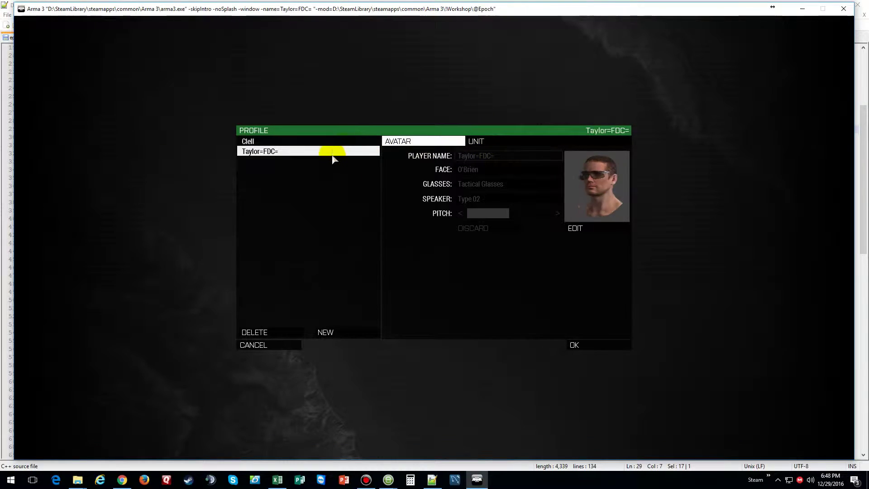
click(452, 140)
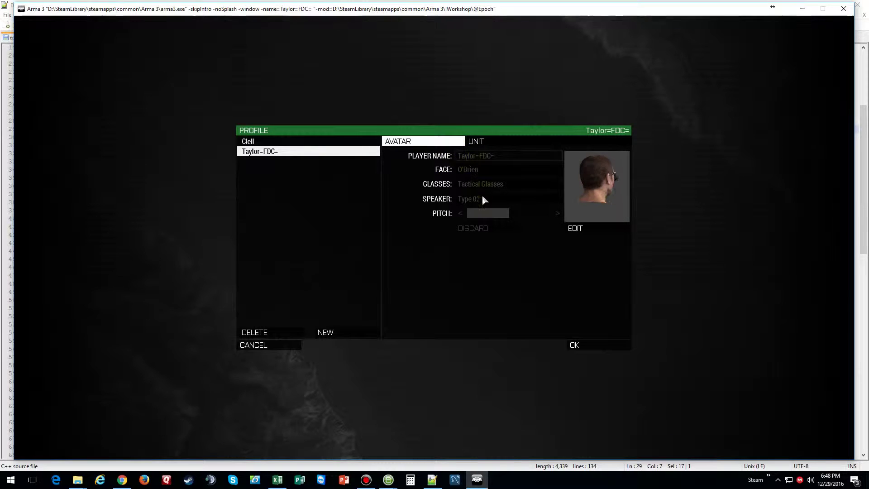
- Discard the avatar edits, view the Unit settings, then reselect the original profile
click(576, 229)
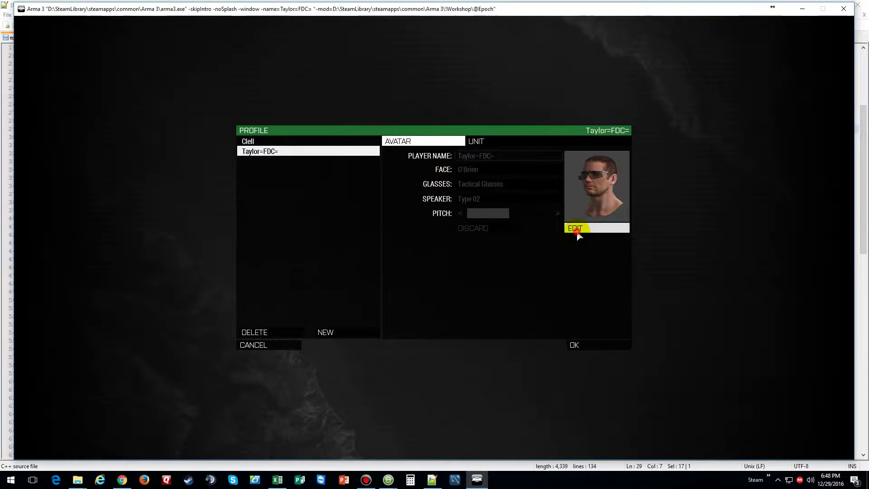
click(480, 228)
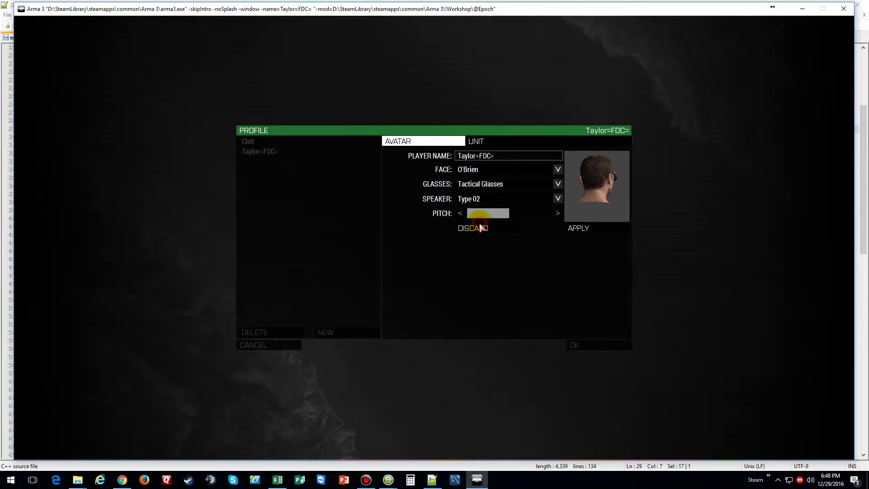
click(476, 141)
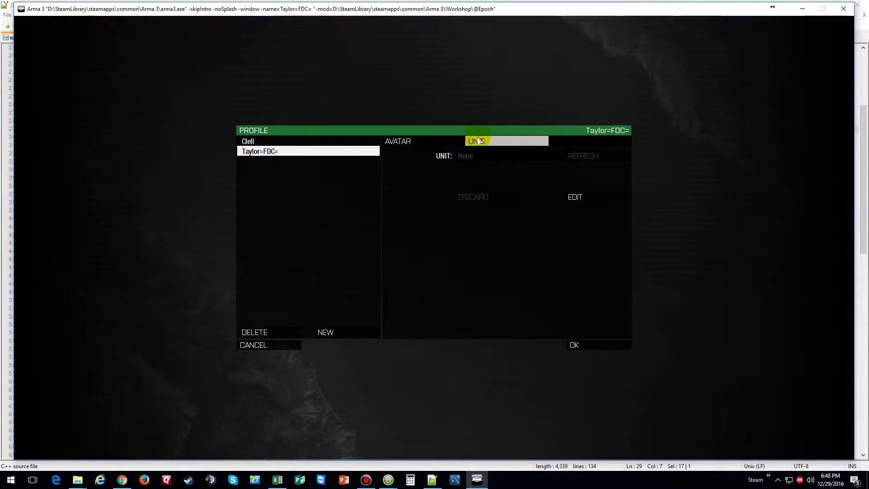
click(417, 141)
click(299, 149)
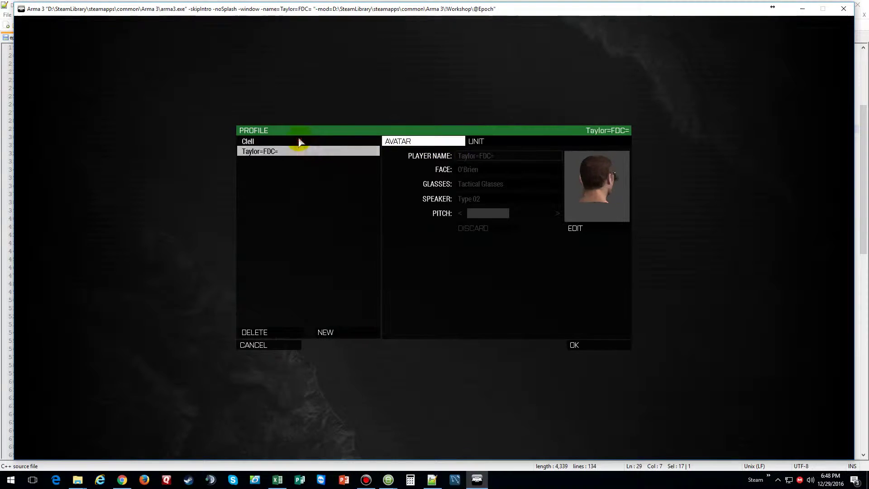
click(299, 142)
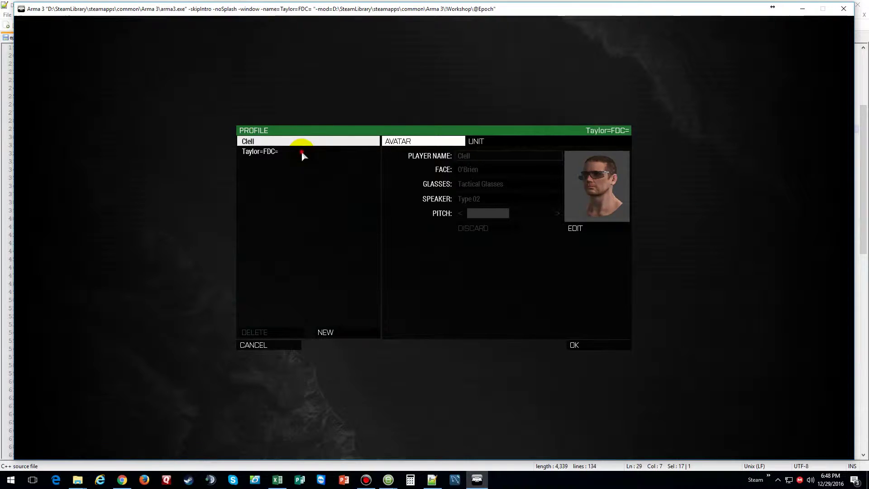
click(301, 151)
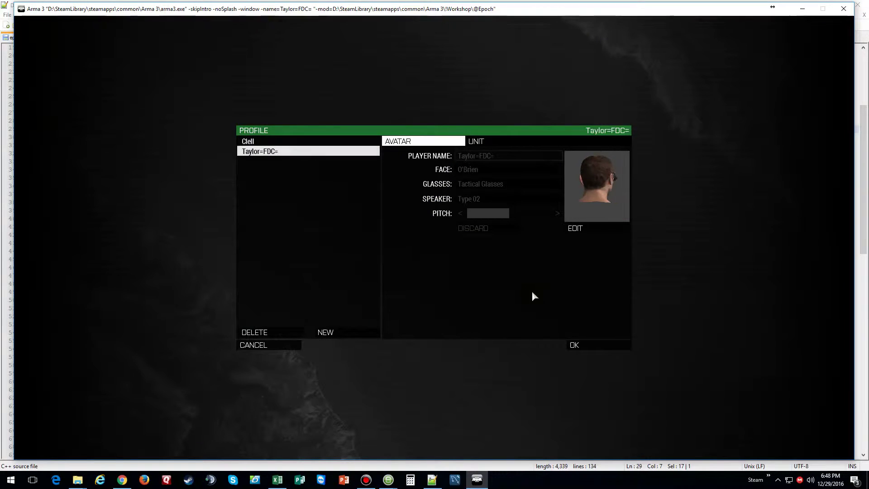
click(289, 346)
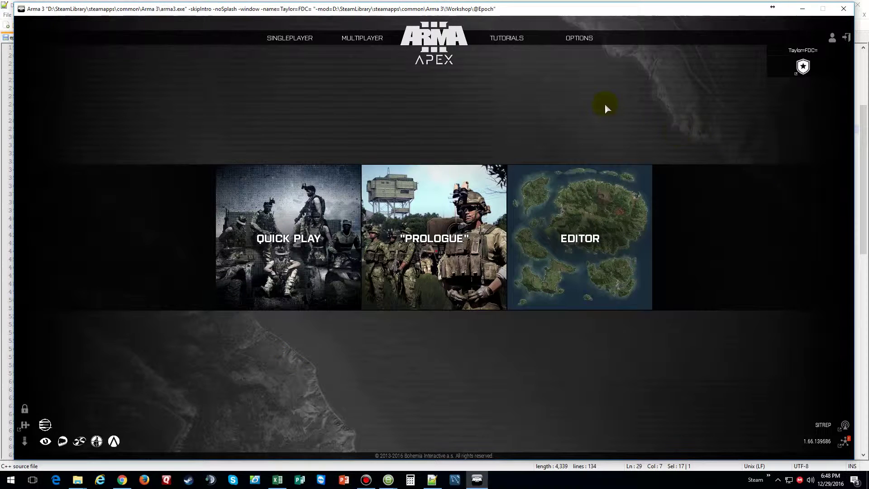
- Cancel out of the Profile screen after checking the Options categories
click(573, 42)
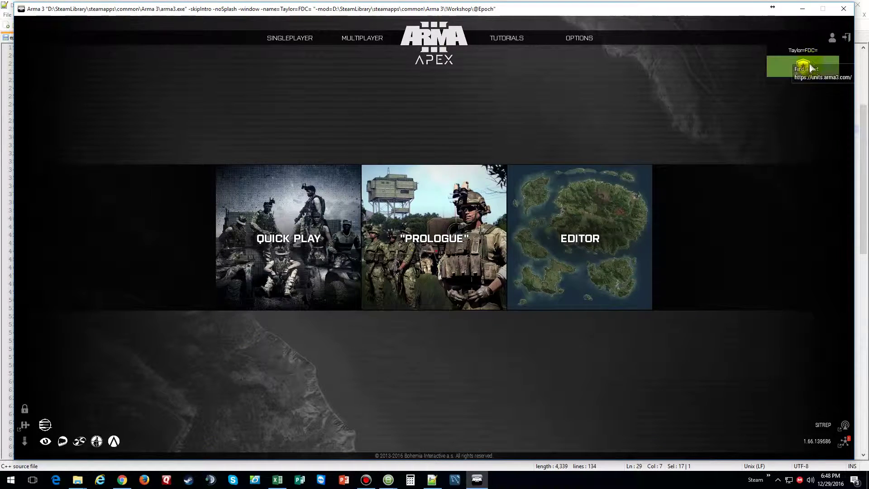
click(803, 50)
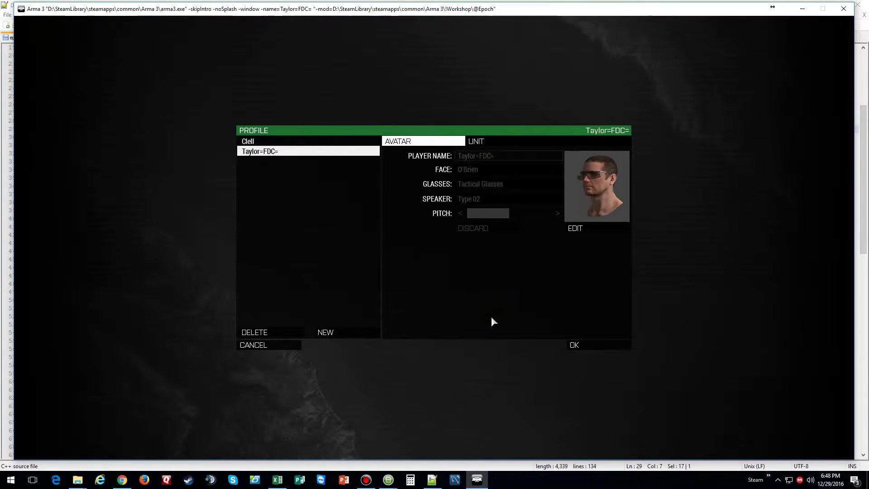
click(265, 345)
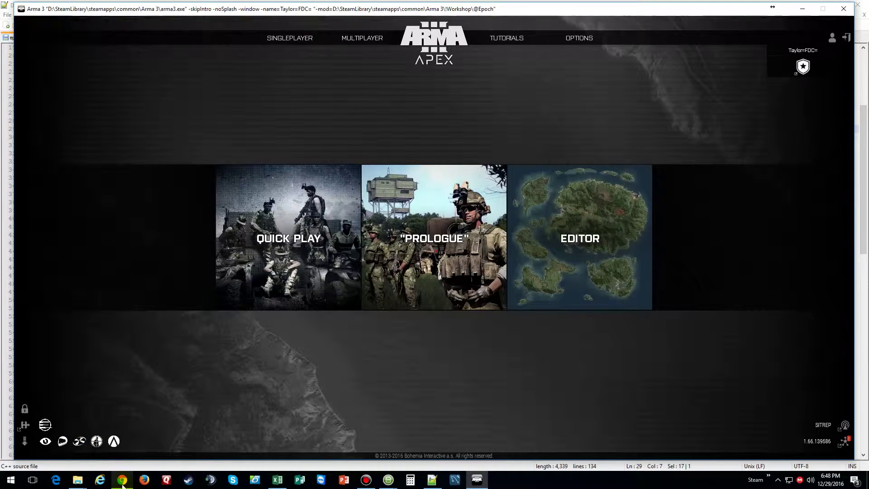
- Maximize Chrome and search Google for 'steam id for arma 3'
key(alt+Tab)
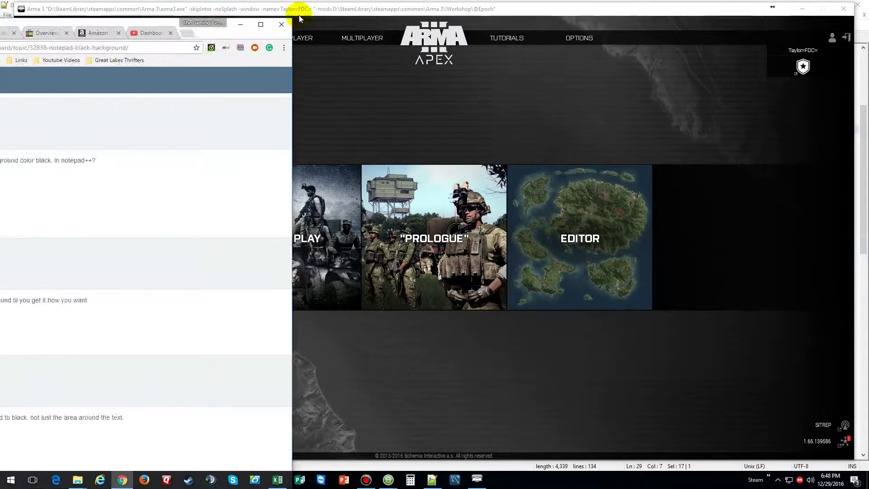
drag(300, 9, 518, 20)
click(572, 23)
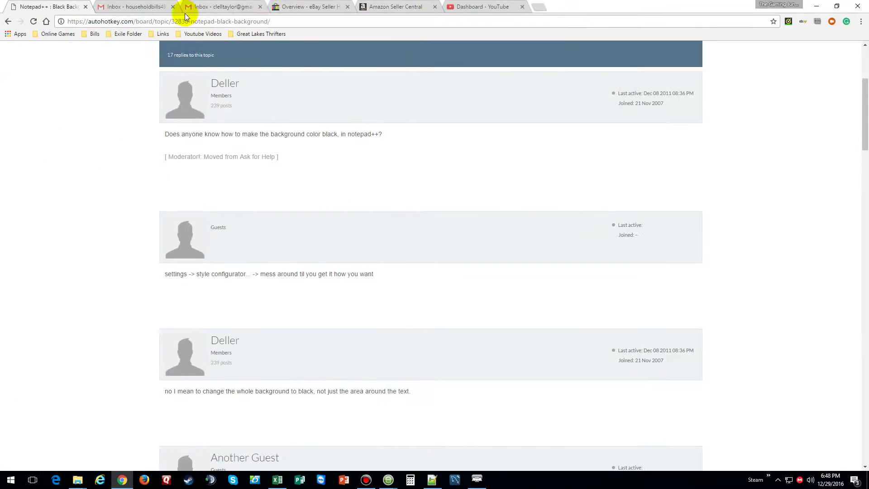
click(288, 19)
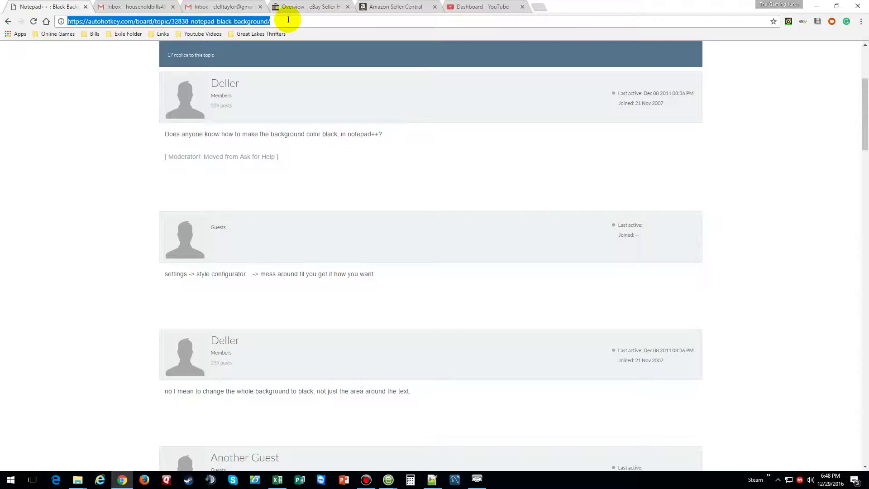
text(steam id)
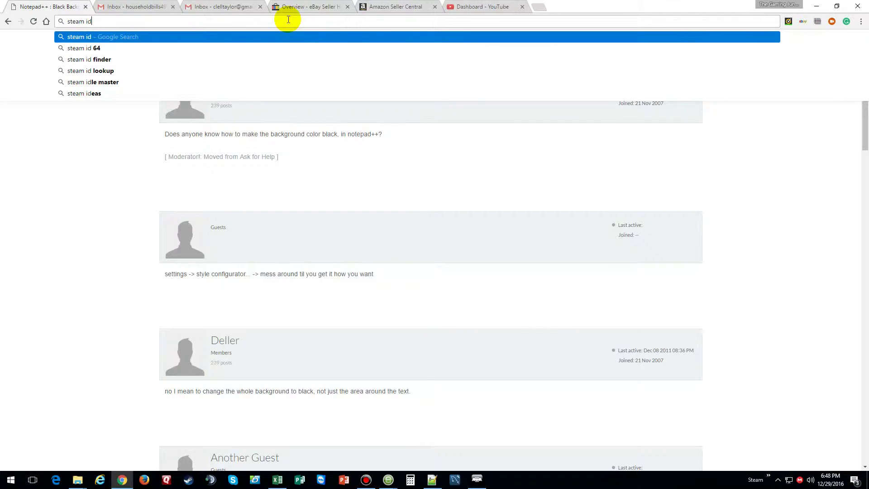
text( for ar)
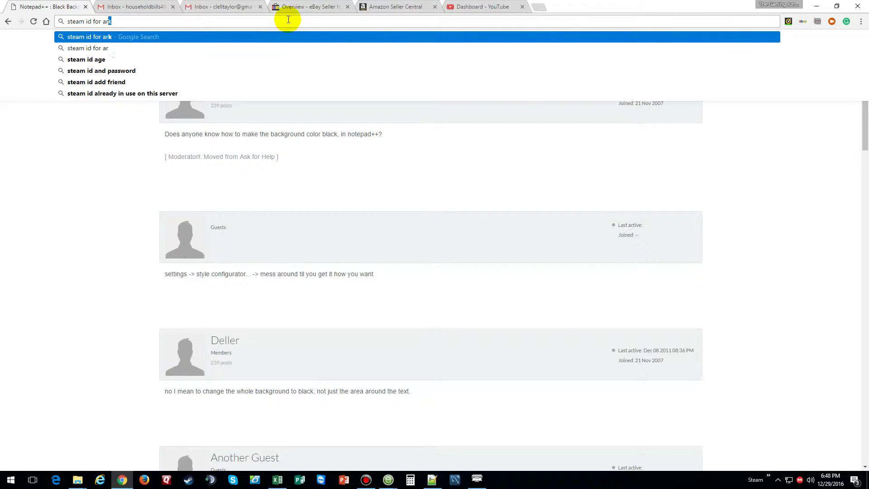
text(ma 3)
key(Return)
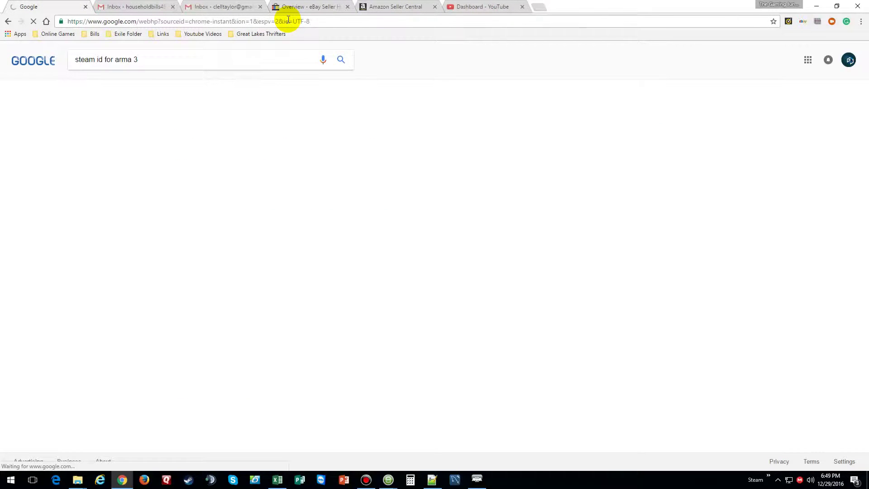
- Close the five unneeded browser tabs, including the inbox and YouTube Dashboard
click(173, 7)
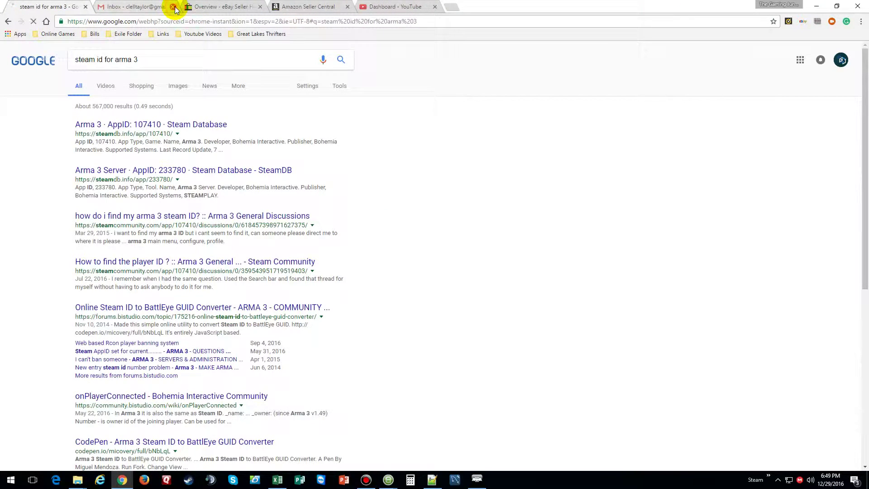
click(174, 7)
click(174, 7)
click(174, 7)
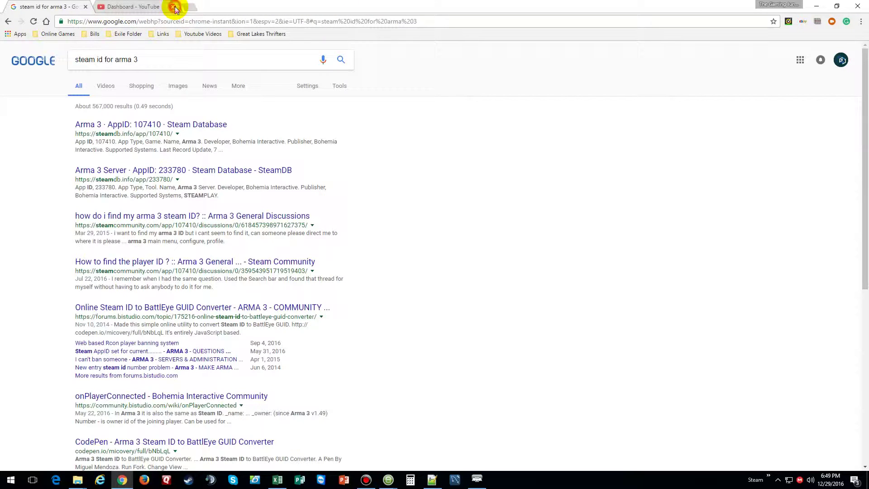
click(175, 7)
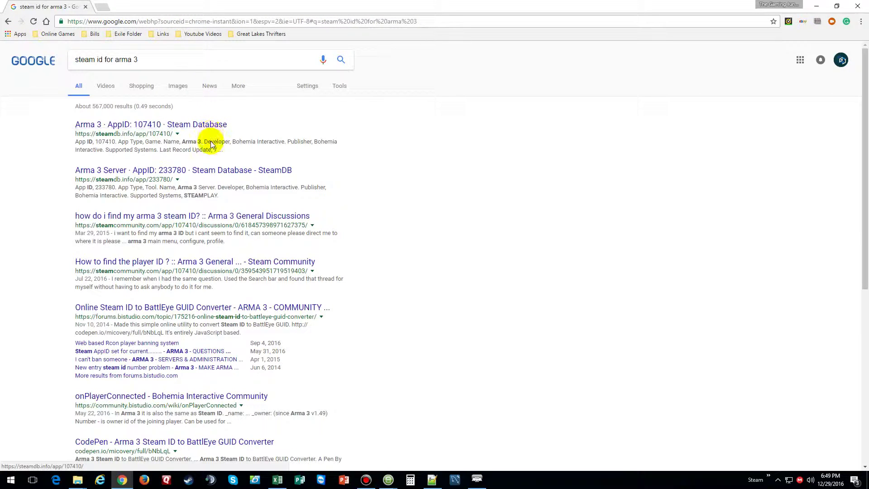
- Read the Steam discussion on finding an Arma 3 Steam ID, then return to Arma 3
click(175, 221)
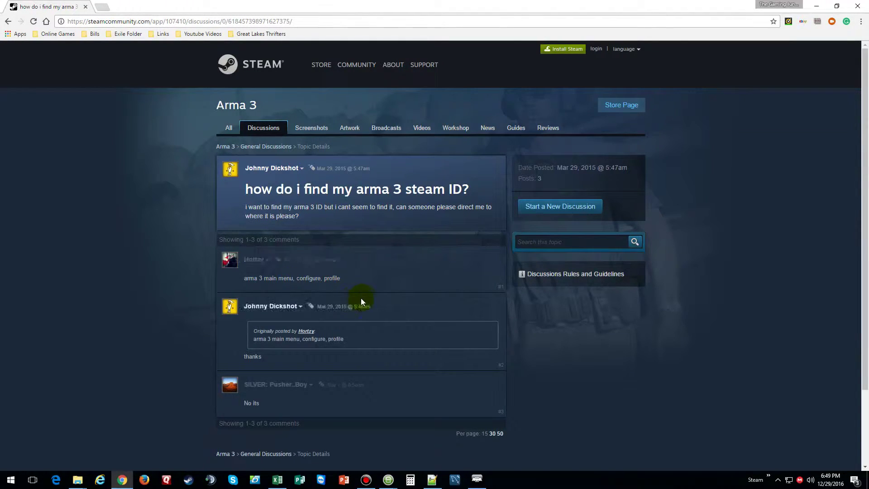
scroll(362, 290, down, 3)
scroll(362, 289, up, 3)
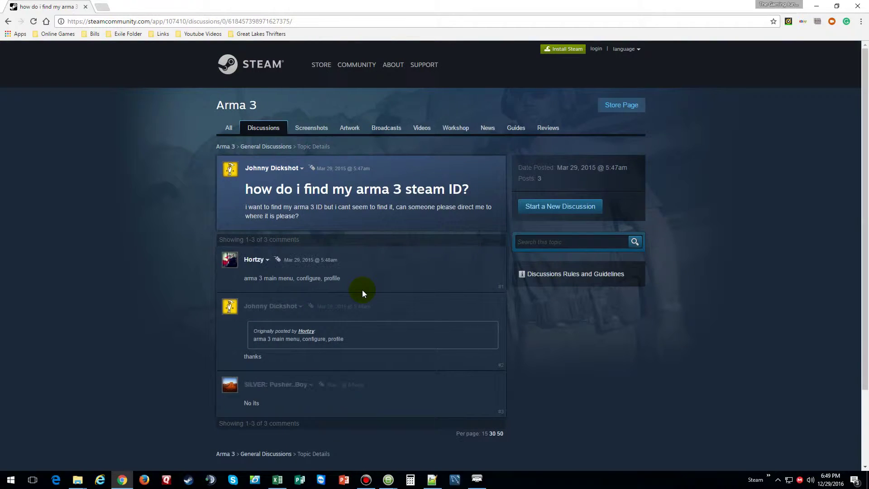
click(482, 483)
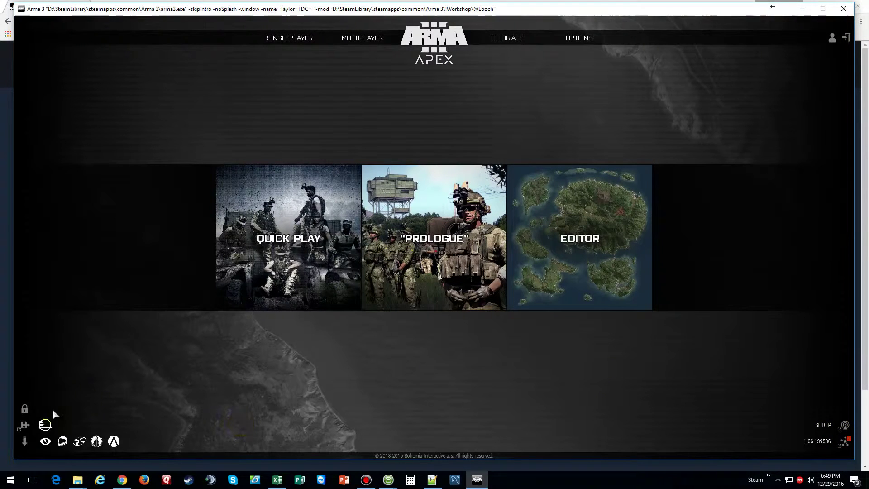
- Check the Epoch Mod 0.4.0.0 details in the Expansions list without changes
click(24, 410)
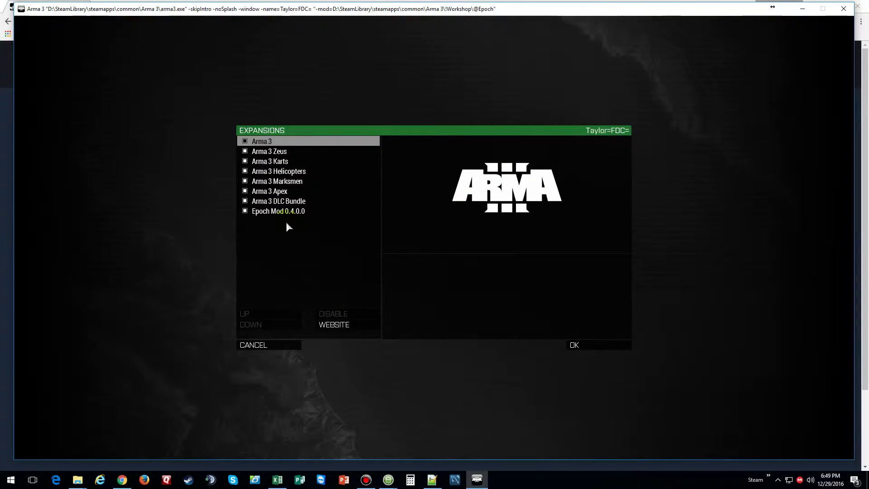
click(271, 211)
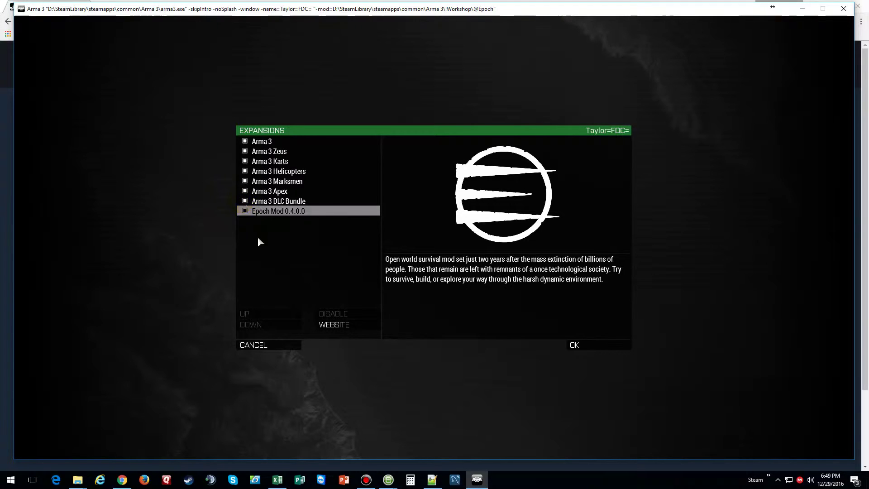
click(268, 346)
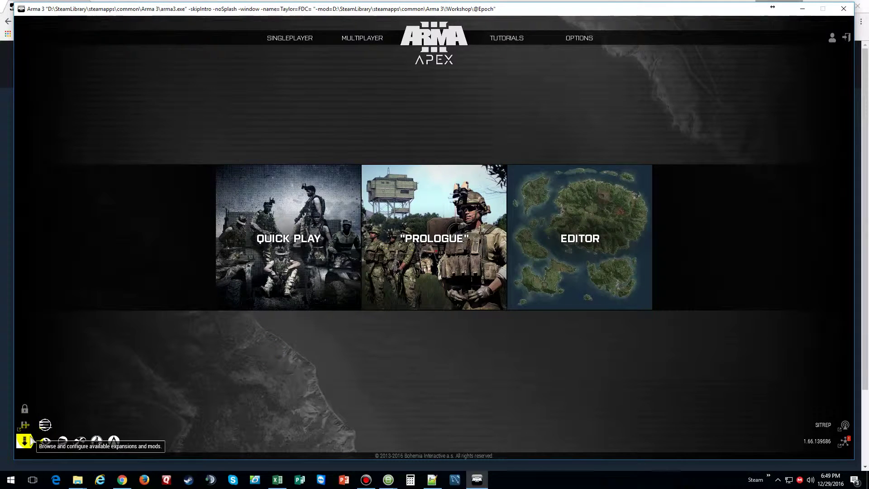
- Minimize Arma 3, close Chrome, and close epochah.hpp and Notepad++
mouse_move(506, 38)
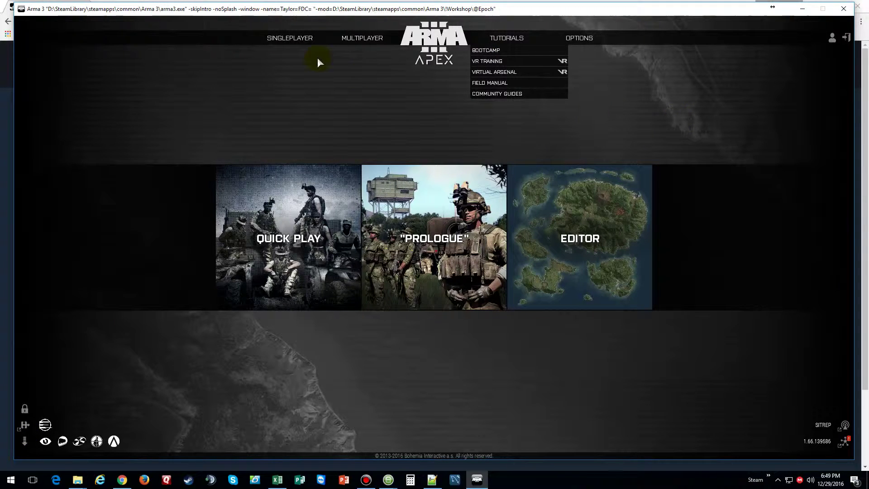
mouse_move(300, 39)
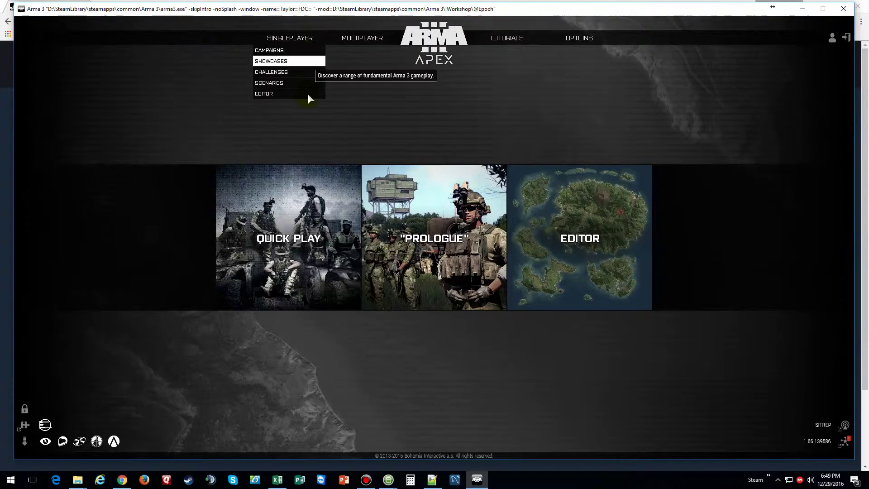
click(802, 9)
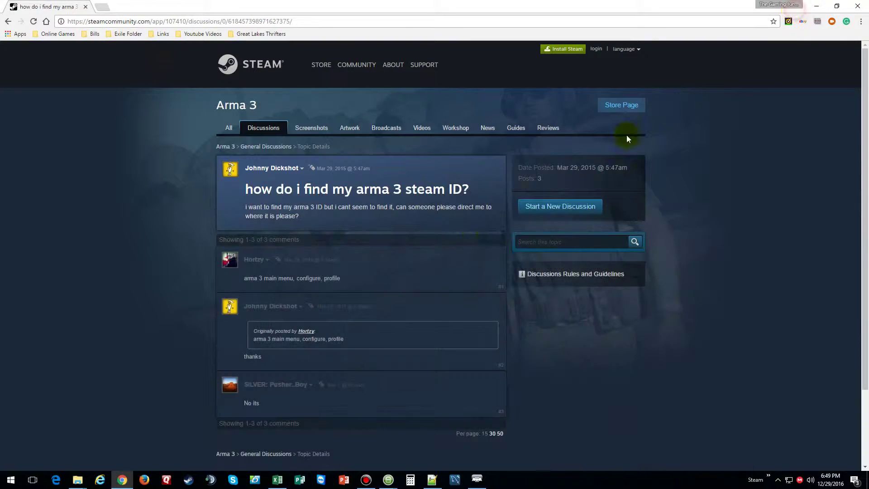
click(858, 6)
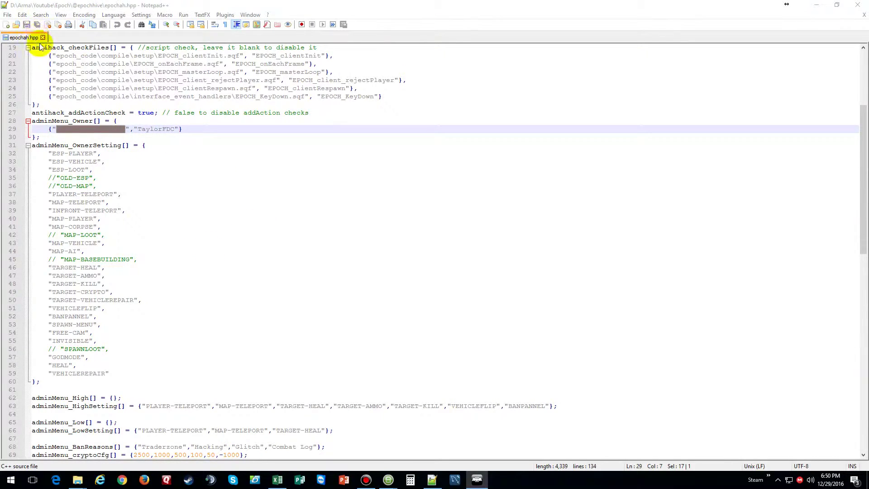
click(863, 15)
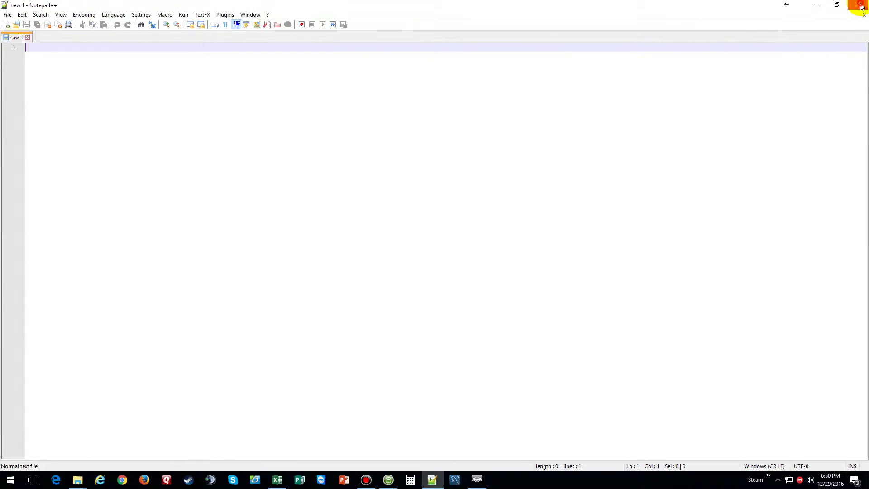
click(857, 5)
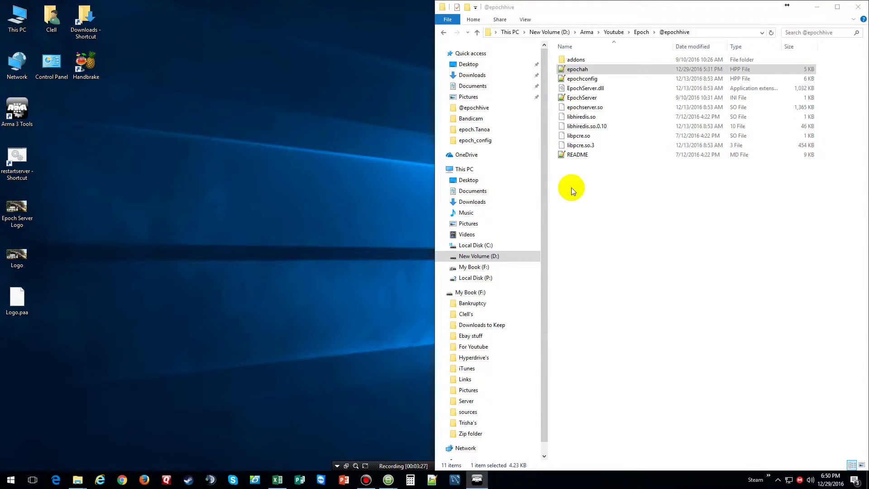
- Launch the restartserver shortcut, closing the Bec console and minimizing the Redis console
click(641, 31)
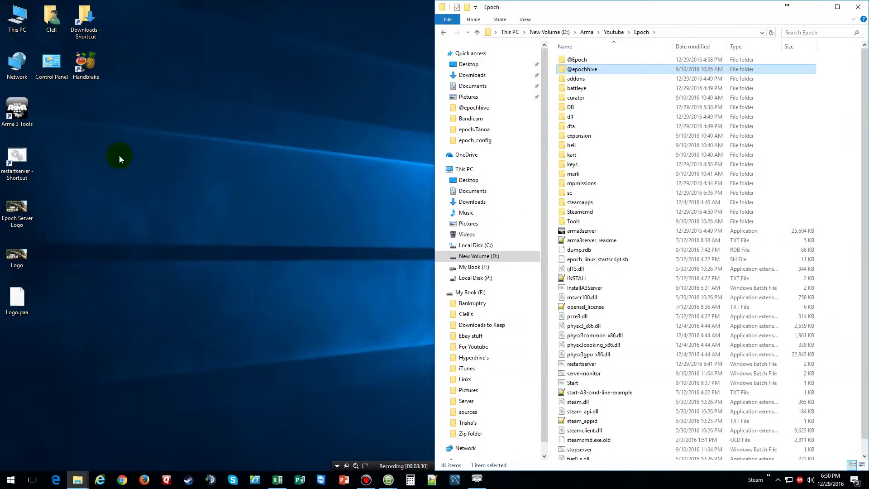
click(16, 160)
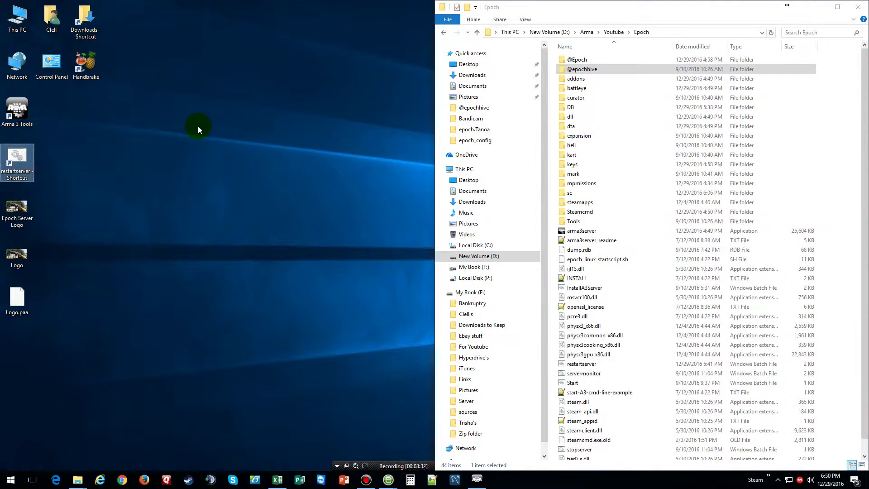
key(Return)
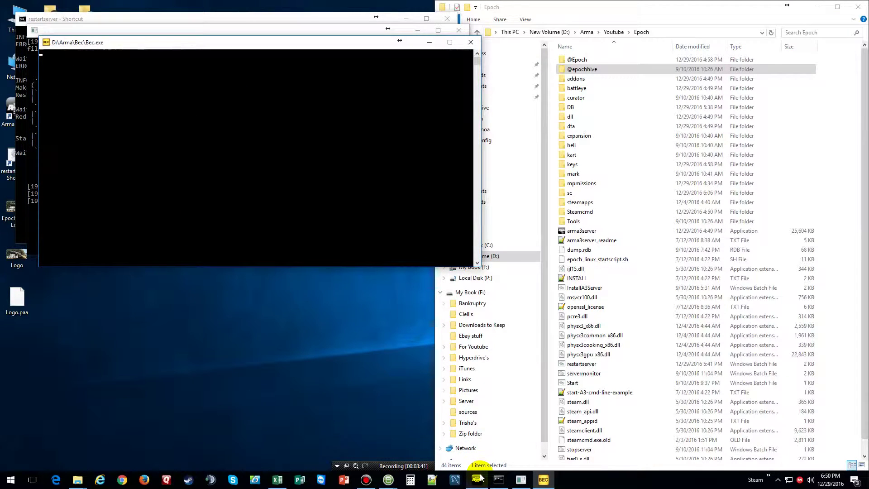
mouse_move(481, 477)
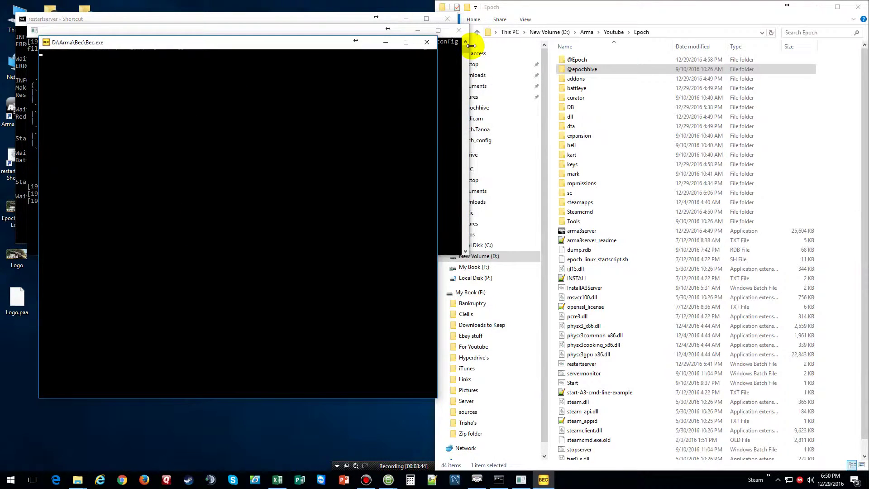
click(426, 42)
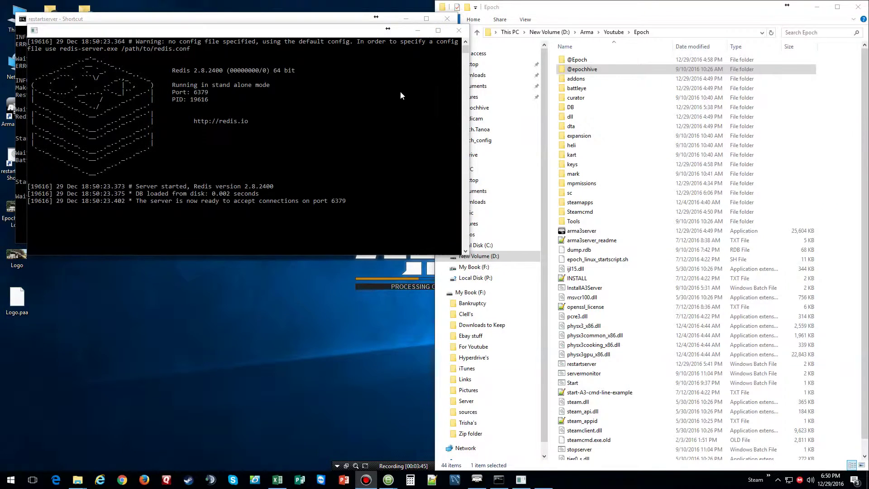
click(418, 31)
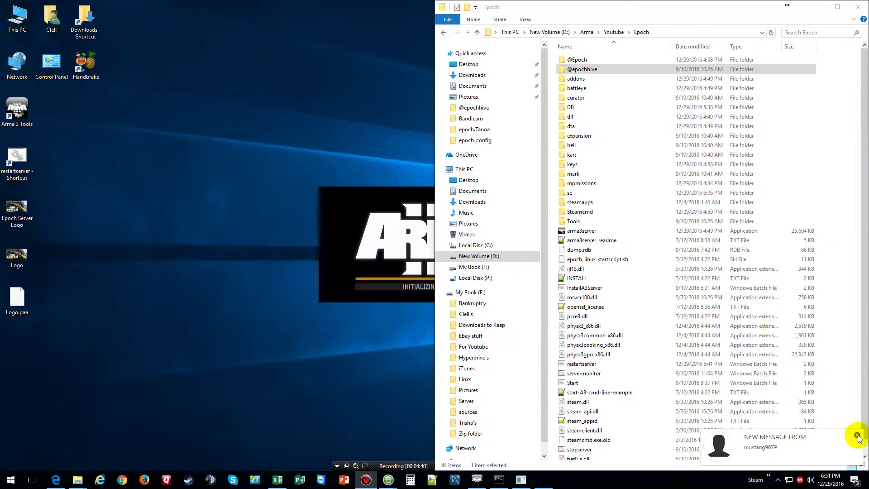
- Dismiss the Steam message notification and review Steam's settings
click(857, 435)
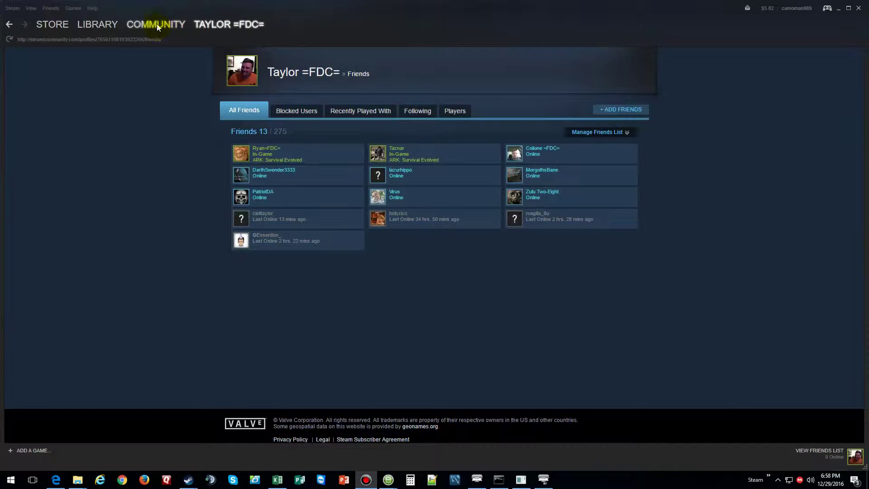
click(12, 11)
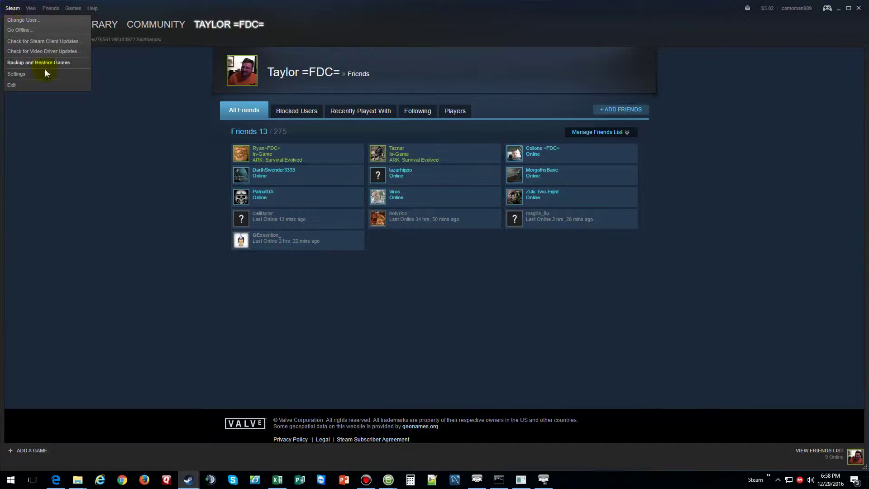
click(34, 75)
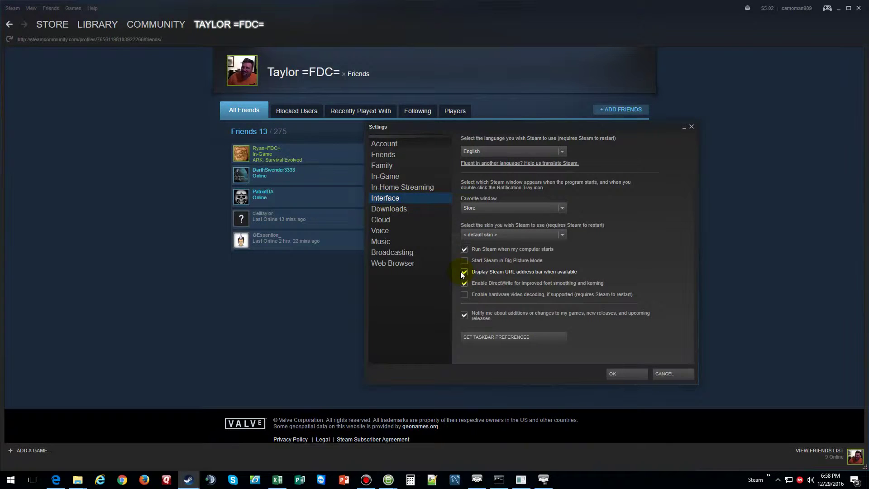
click(626, 372)
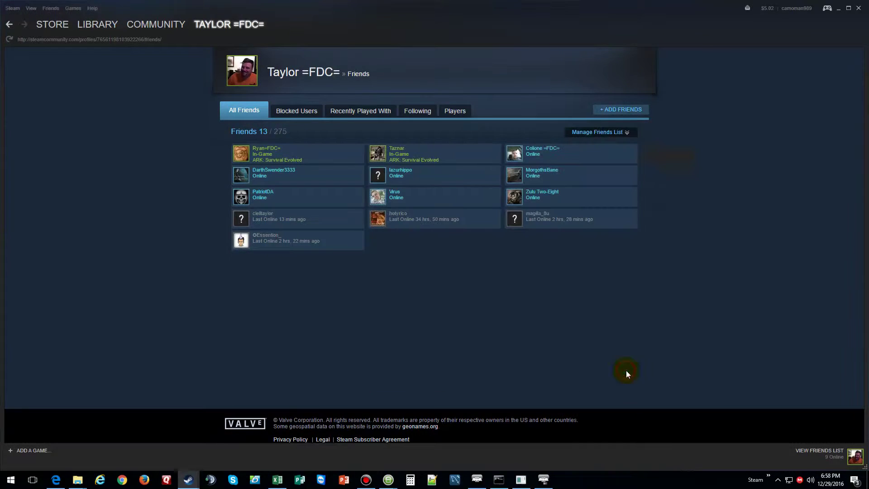
- Reload the friends page, select the numeric profile ID in its address, and close Steam
mouse_move(160, 28)
mouse_move(217, 26)
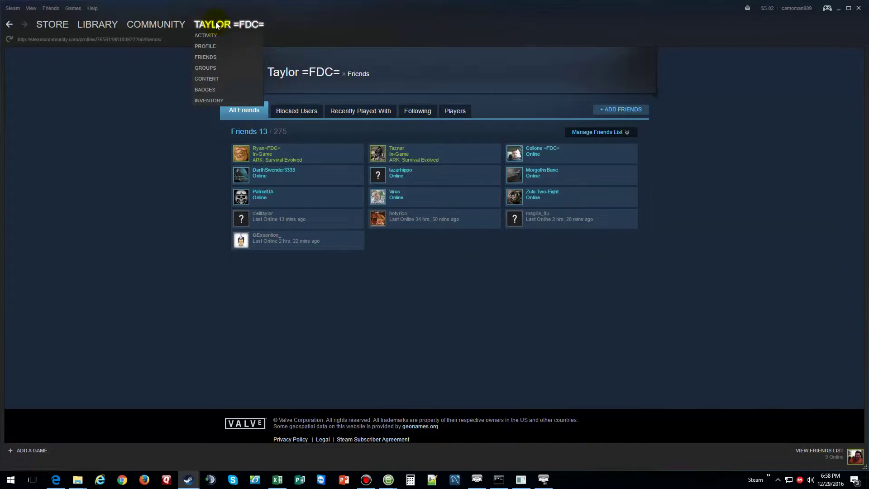
click(205, 55)
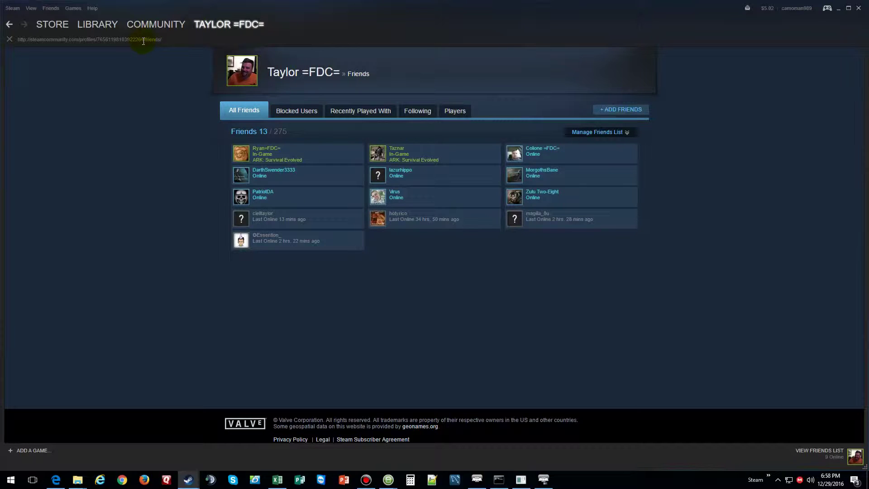
drag(144, 40, 100, 39)
click(857, 8)
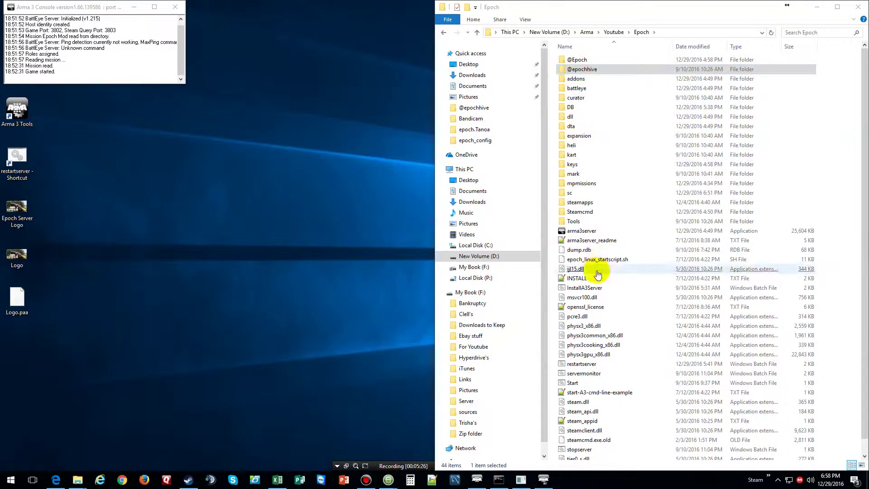
double_click(593, 68)
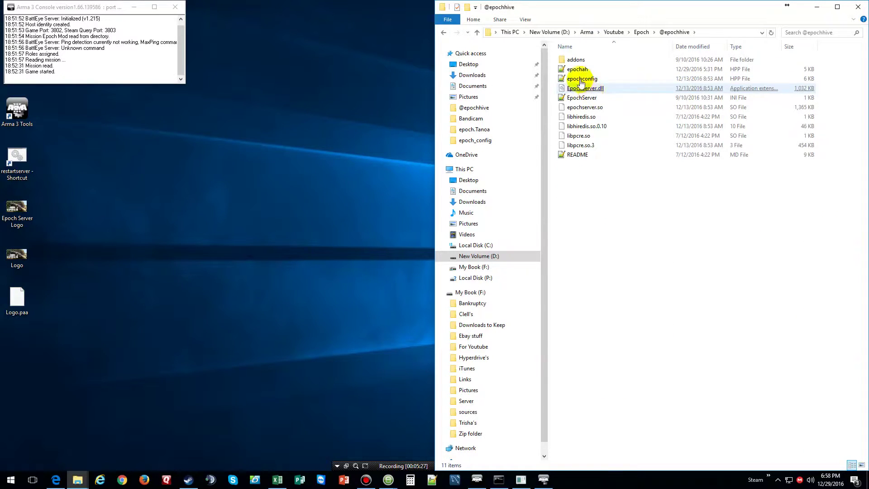
click(575, 68)
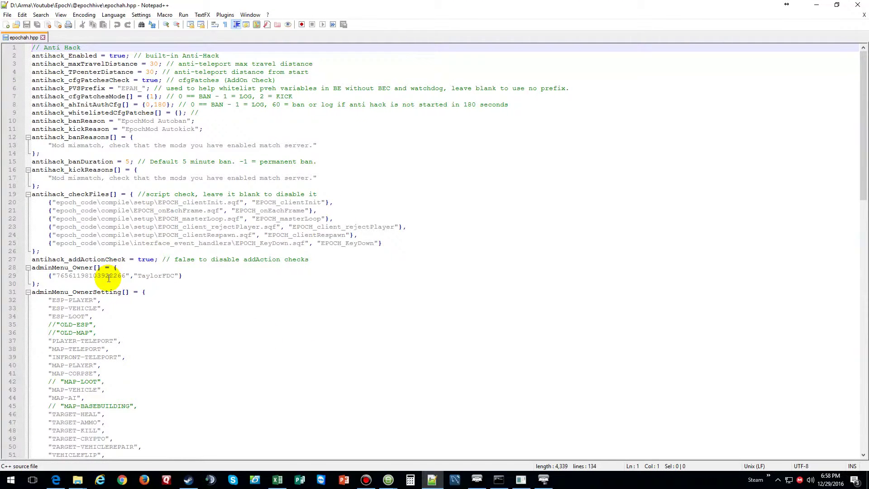
click(864, 6)
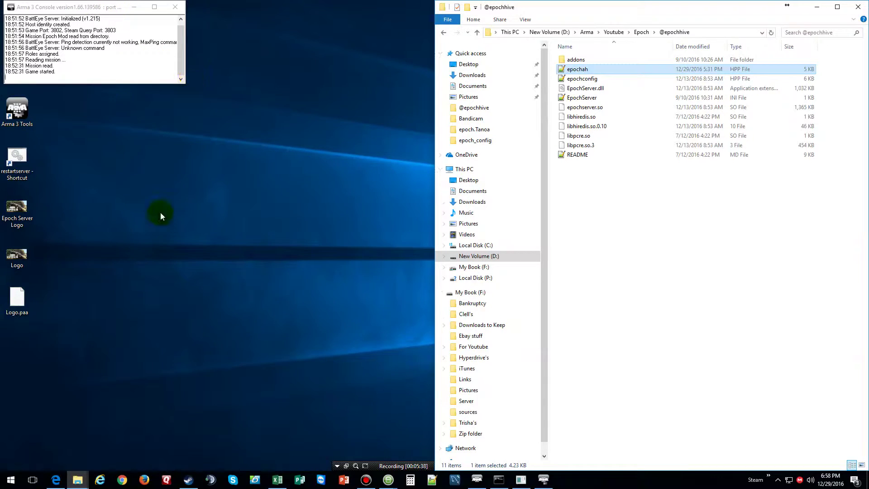
- Join Youtube Test Server Epoch from the Recent servers list, entering the server password
click(476, 479)
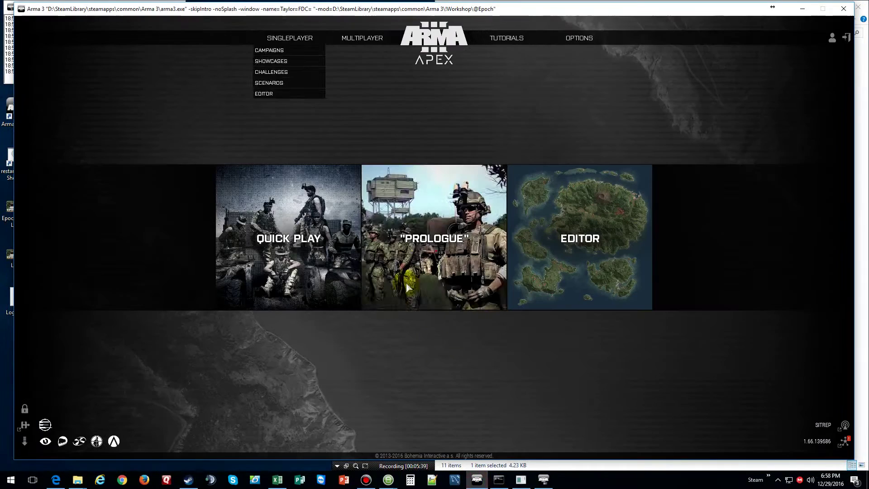
mouse_move(351, 45)
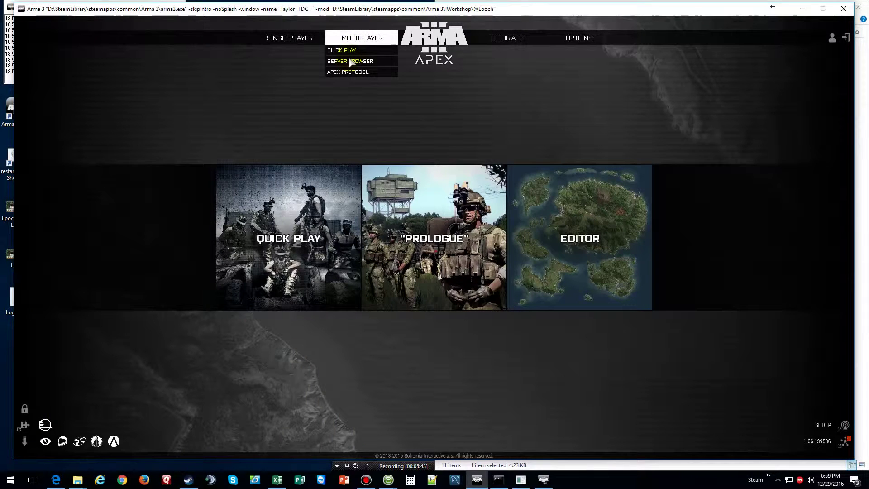
click(351, 61)
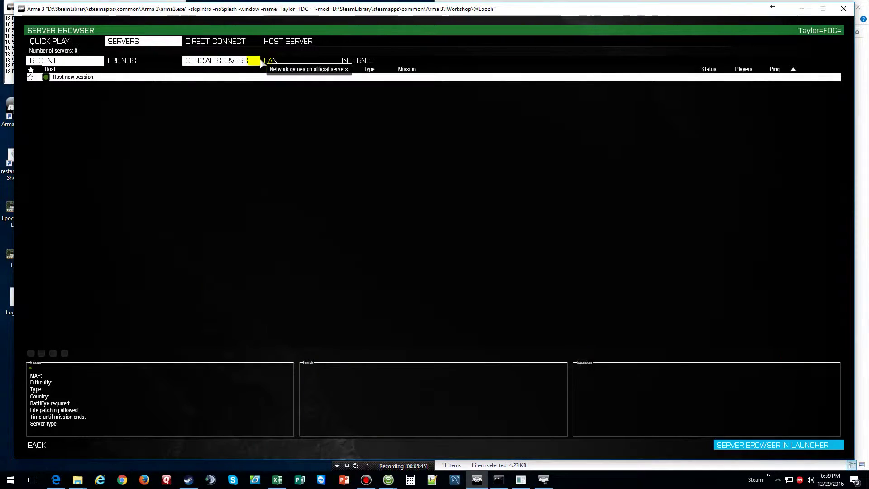
click(66, 62)
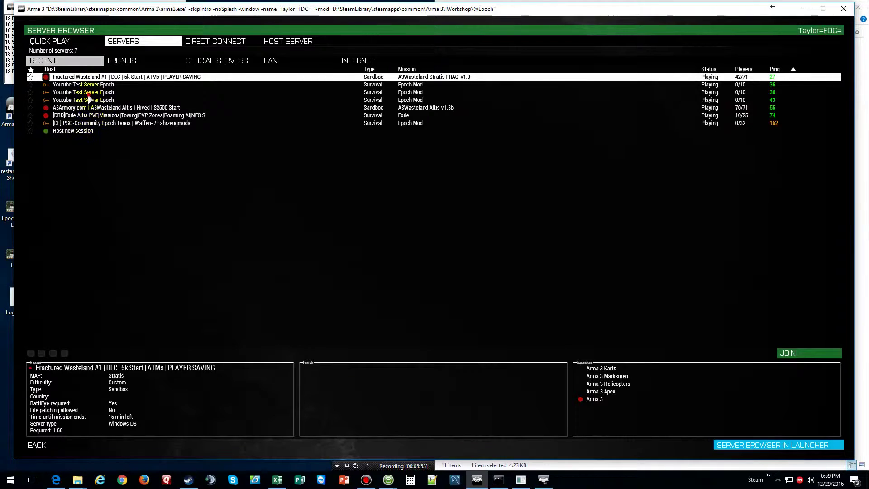
click(89, 93)
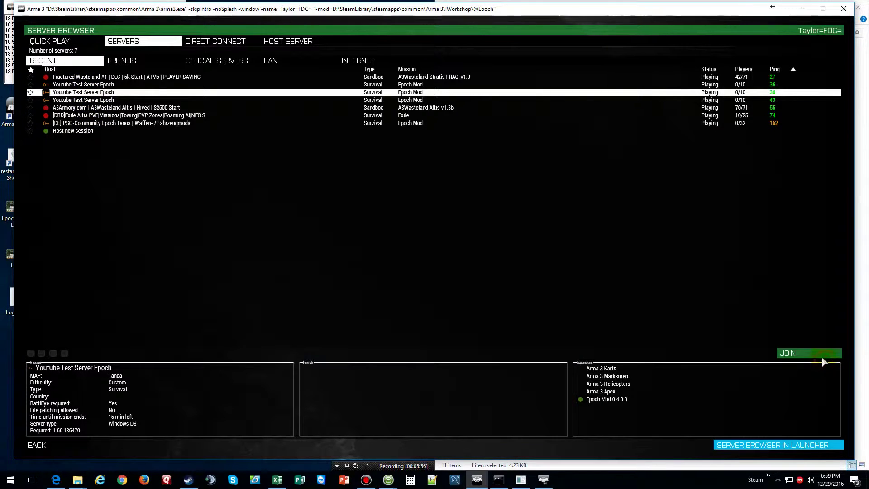
click(810, 354)
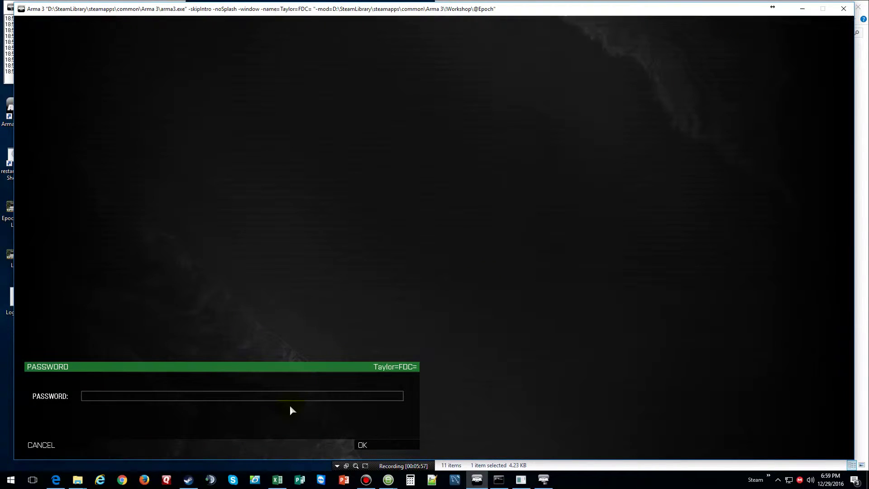
text(test)
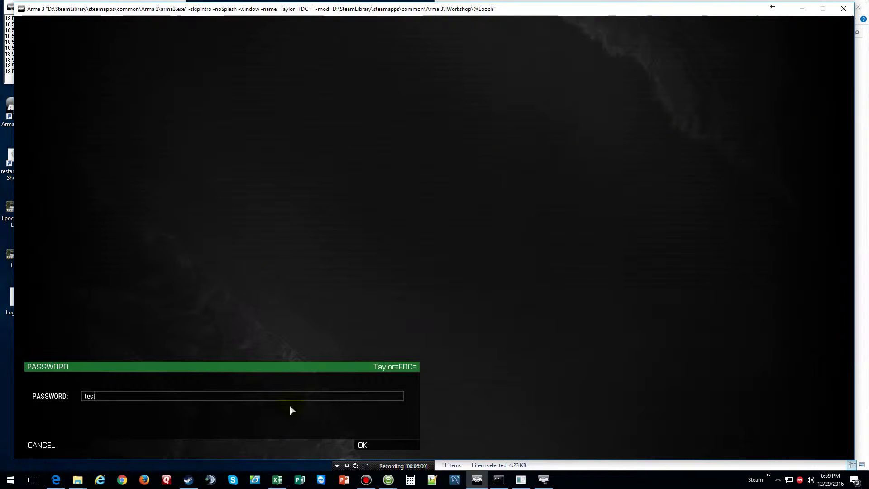
click(363, 445)
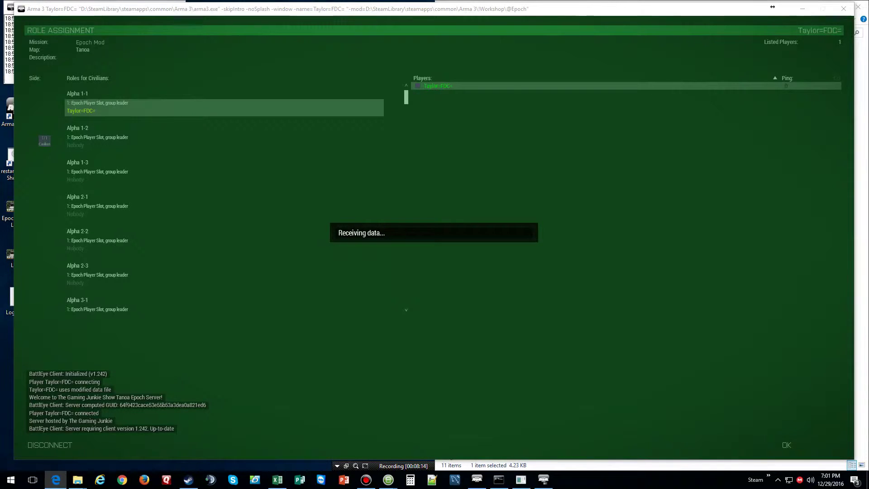
- Bring File Explorer forward while the character spawns in the Epoch cloning-pod room
click(502, 3)
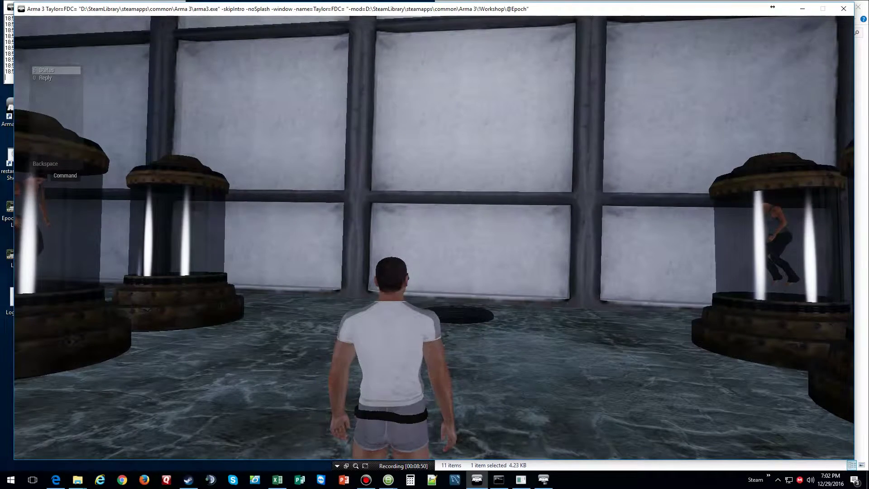
- Open the Epoch admin menu with F2 and pan its Tanoa map along the nearby coastline
key(F2)
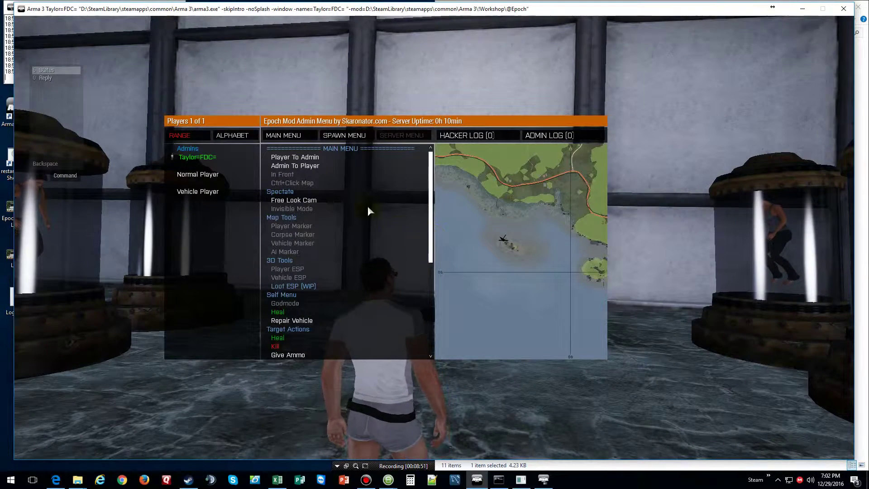
mouse_move(506, 227)
mouse_down()
mouse_move(504, 246)
mouse_move(519, 253)
mouse_move(503, 262)
mouse_move(506, 246)
mouse_move(562, 267)
mouse_move(442, 250)
mouse_move(557, 264)
mouse_move(496, 263)
mouse_move(509, 263)
mouse_move(500, 283)
mouse_move(639, 229)
mouse_move(537, 249)
mouse_up()
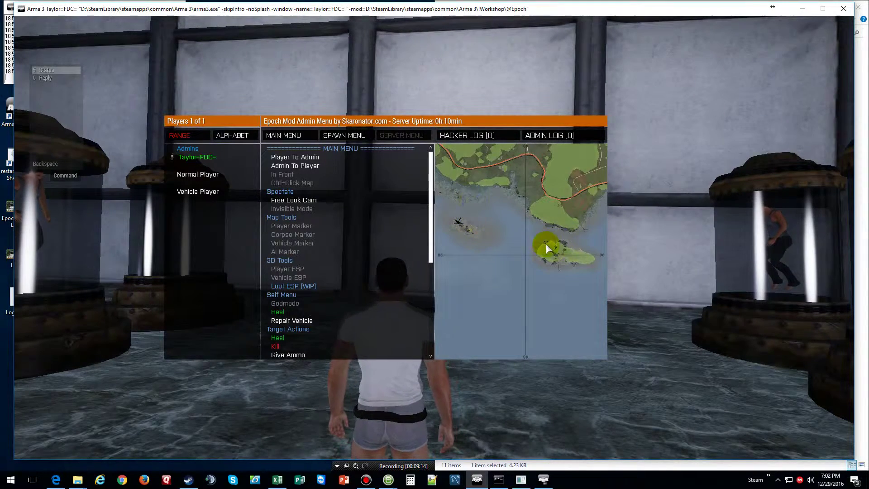
drag(546, 248, 652, 241)
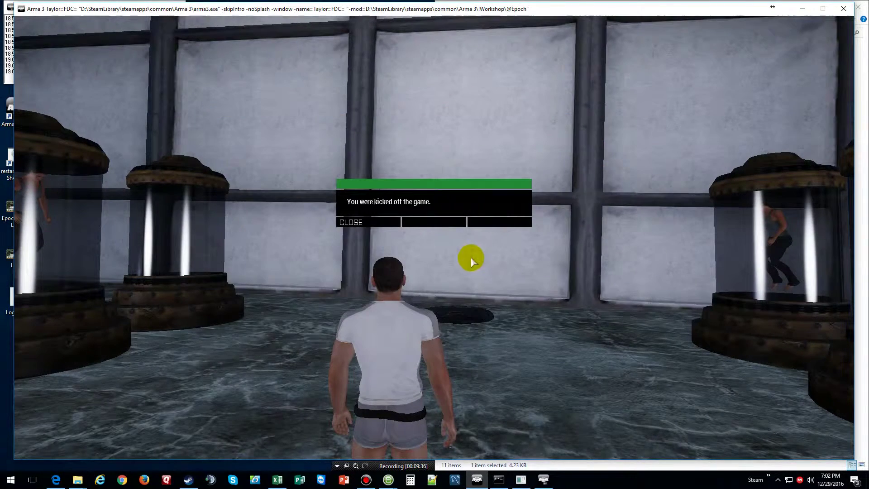
- Dismiss the kick notice and rejoin the server by entering its password
click(381, 223)
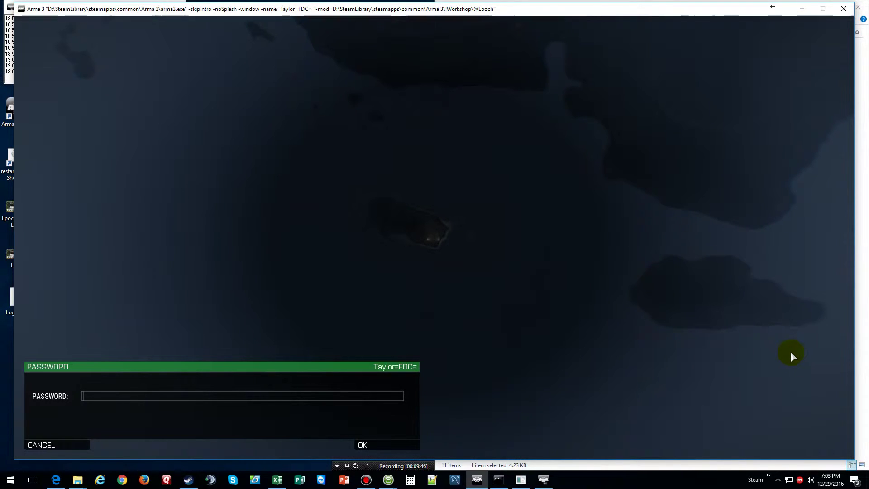
text(test)
key(Return)
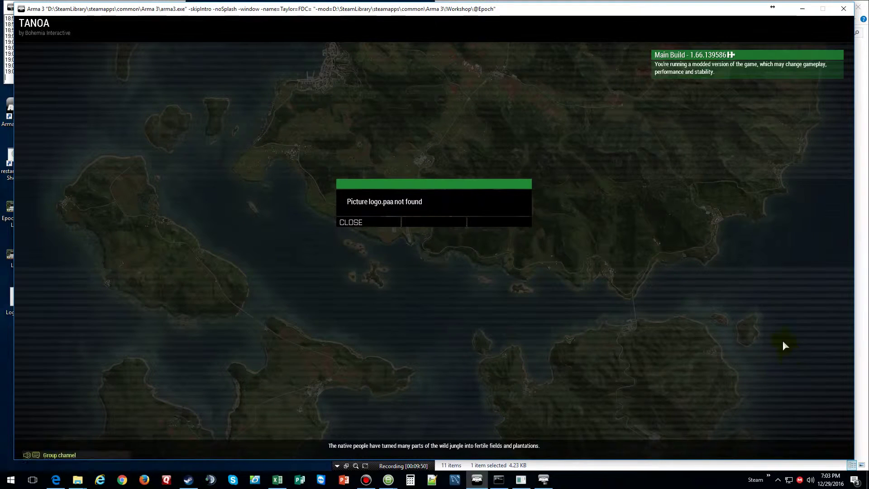
- Dismiss the 'Picture logo.paa not found' warning and respawn in the Epoch spawn room
click(350, 222)
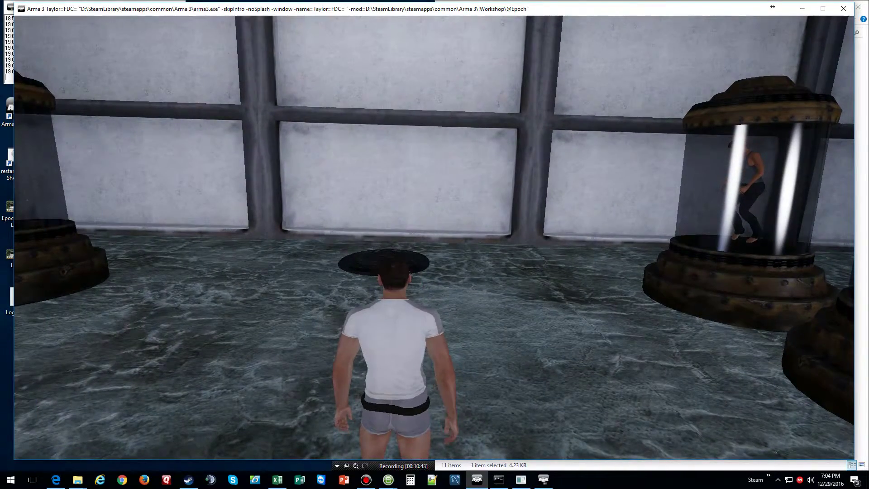
- Walk onto the round dark floor hatch to teleport out of the spawn room
key(w)
key(w)
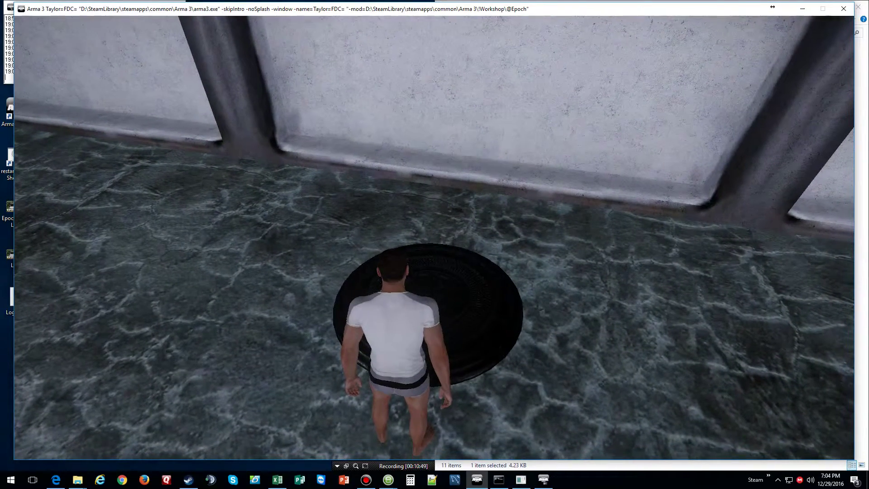
key(space)
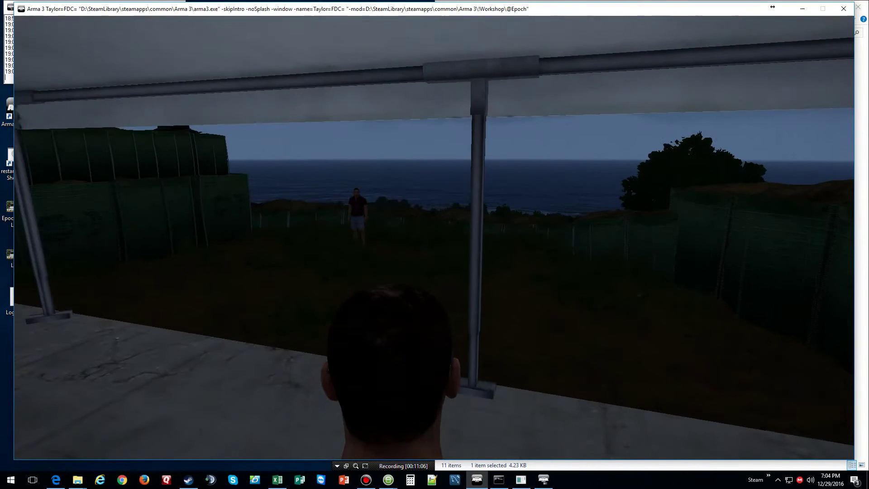
- Reopen the admin menu and zoom its map in on the small island until the terrain grid shows
key(F2)
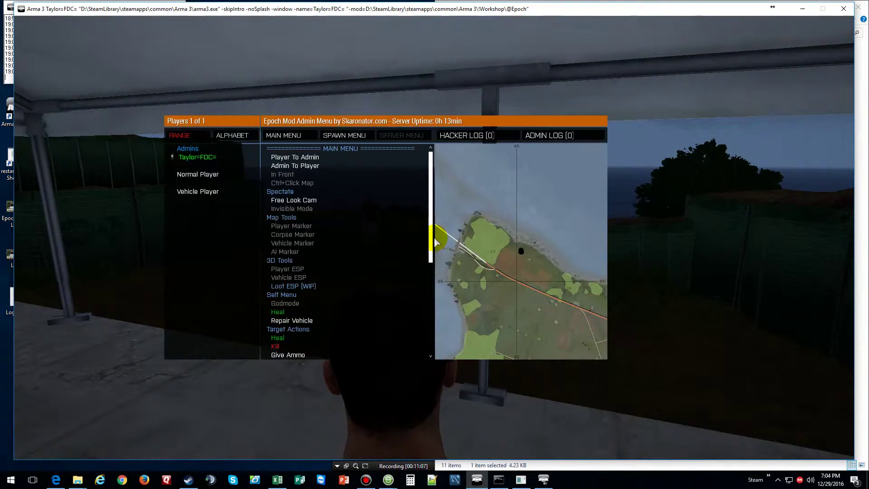
scroll(520, 279, down, 5)
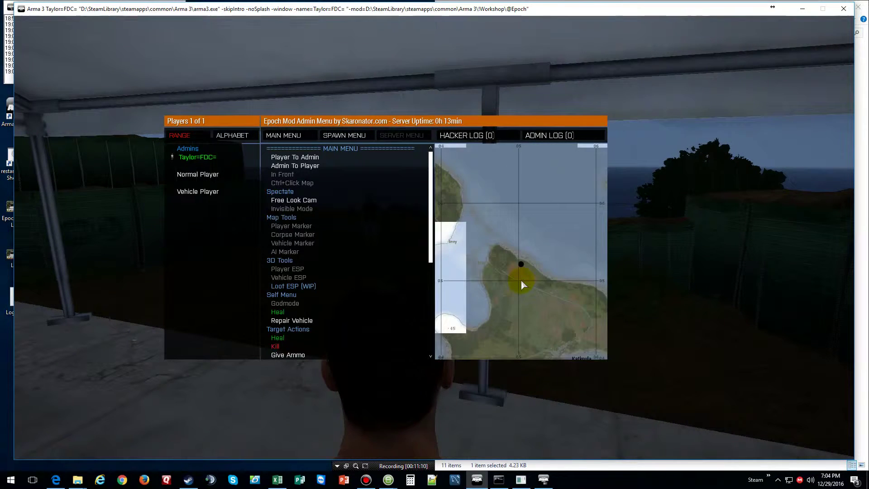
scroll(521, 278, down, 3)
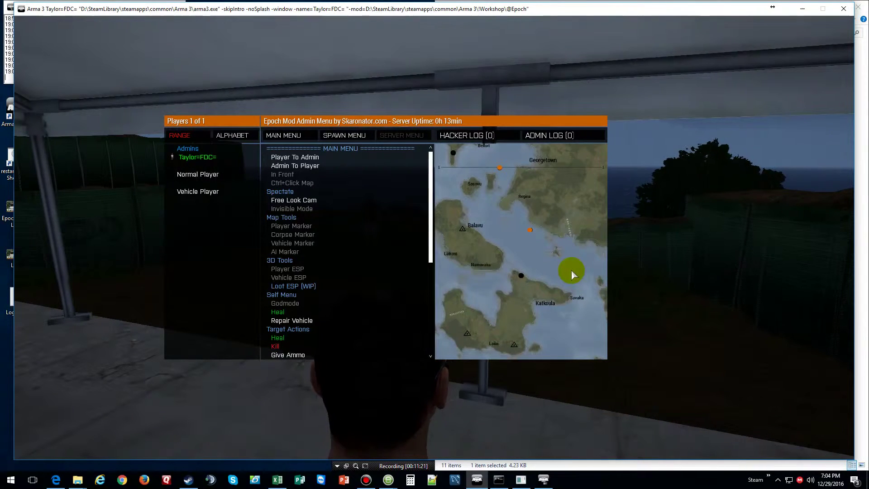
scroll(571, 270, up, 3)
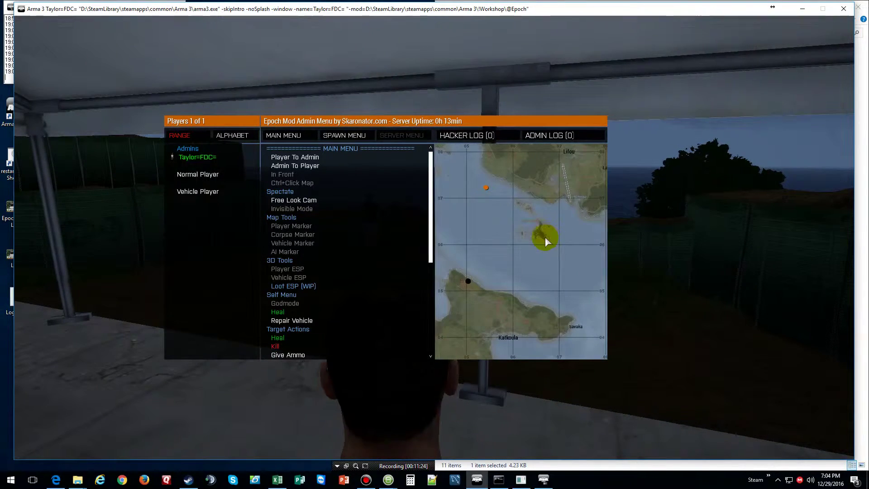
scroll(544, 234, up, 5)
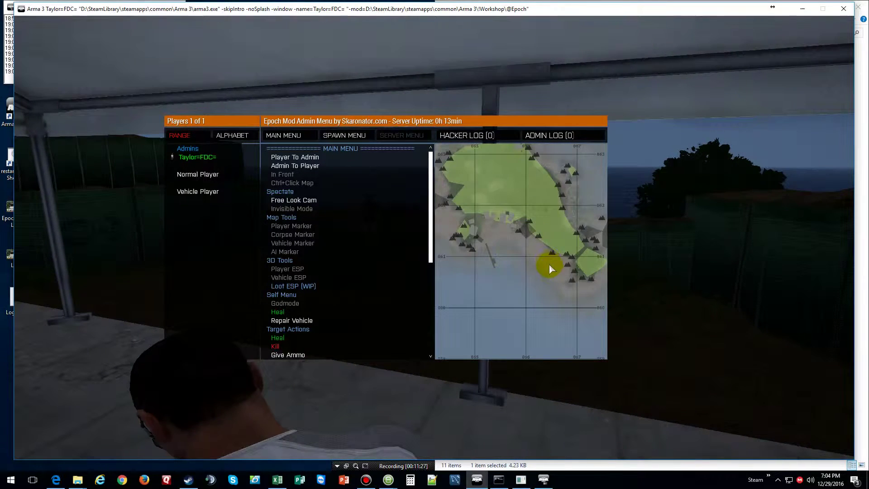
click(551, 268)
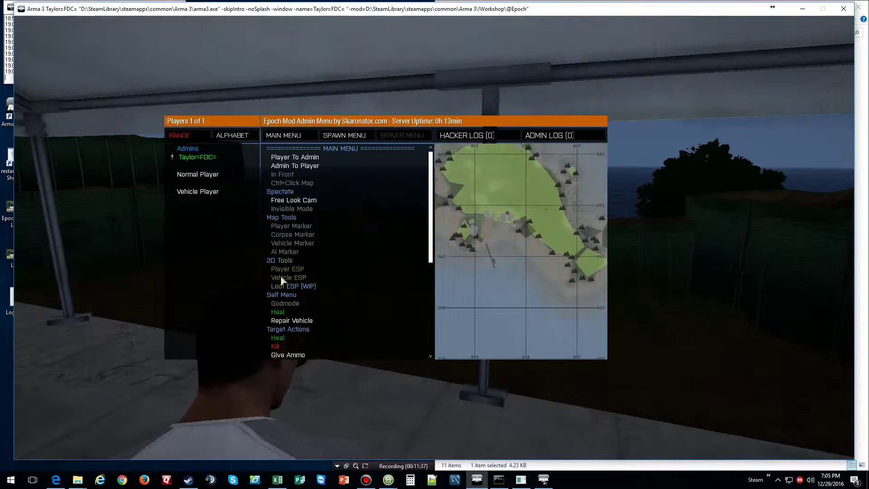
- Use Ctrl+Click Map to teleport to a palm-lined beach spot on the admin map
scroll(295, 262, down, 5)
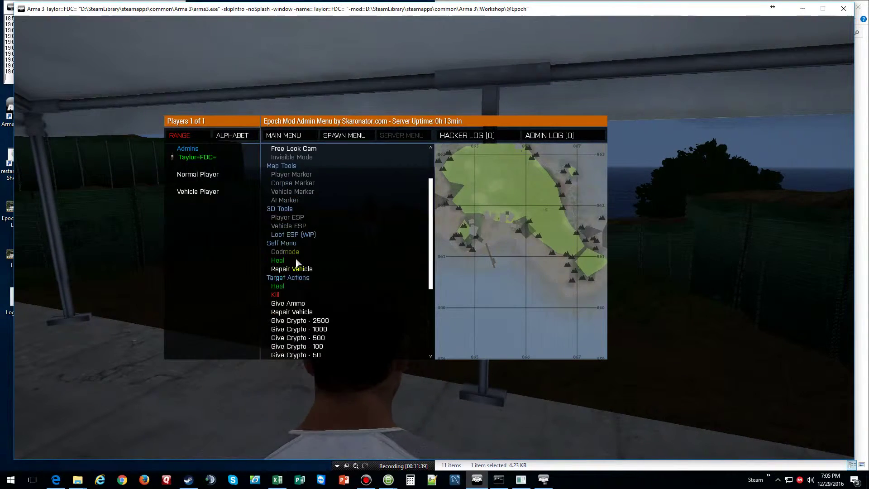
scroll(296, 262, down, 5)
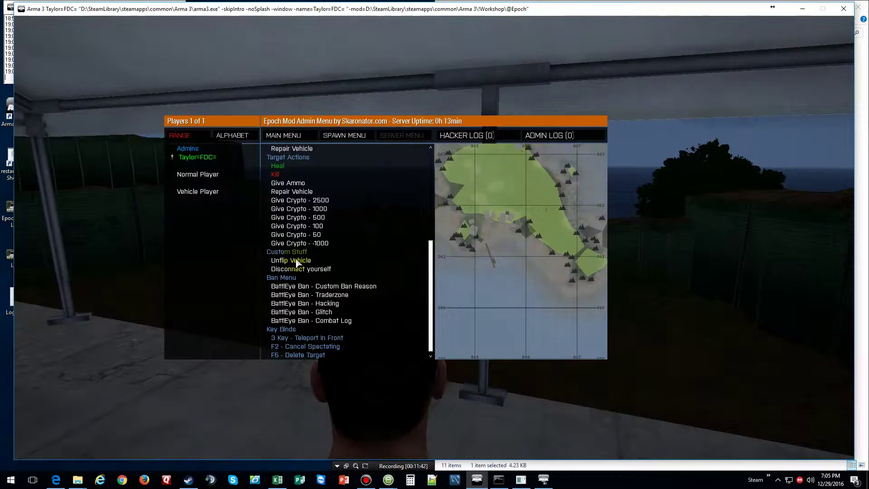
scroll(314, 218, up, 6)
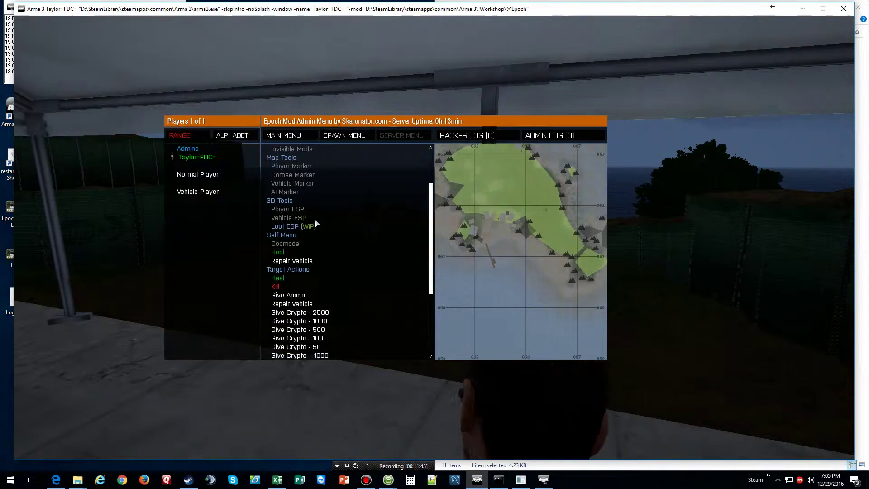
scroll(313, 218, up, 4)
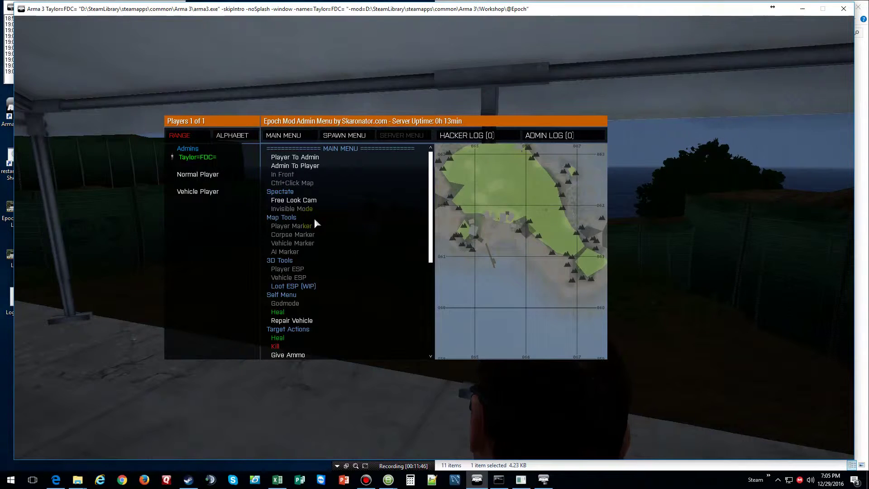
click(302, 185)
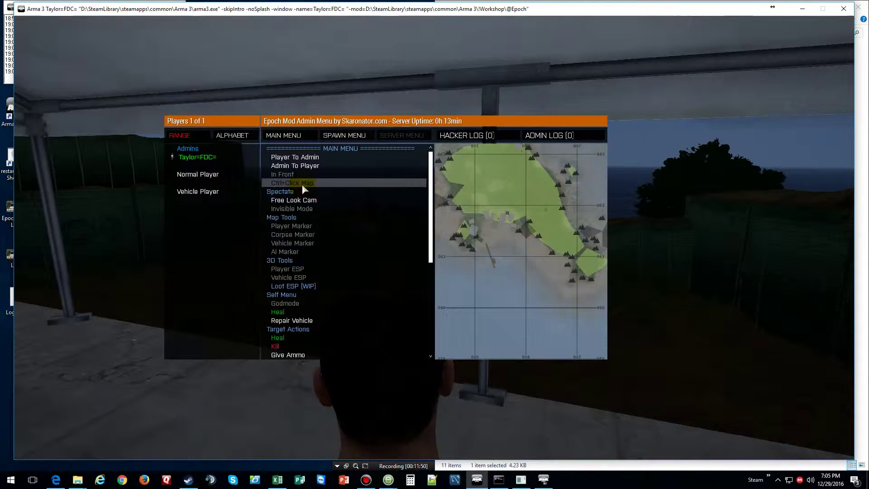
ctrl+click(560, 275)
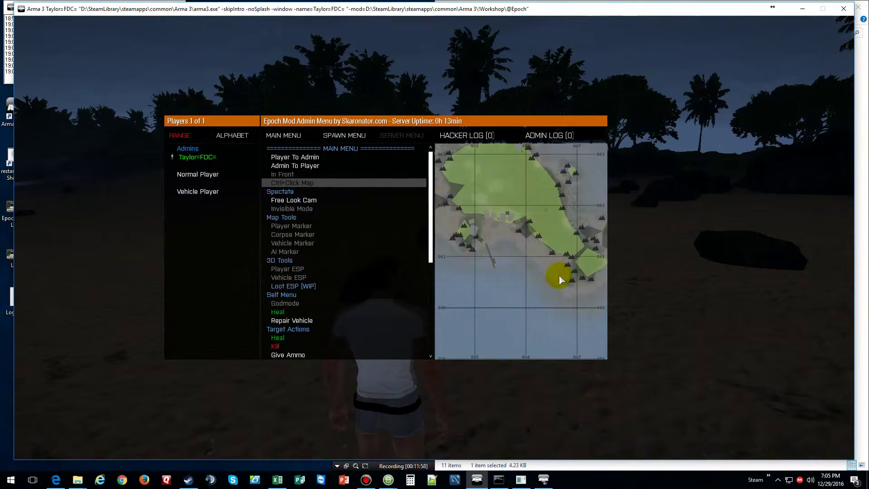
- Close the admin menu, run along the night beach, then reopen the menu with F2
key(Escape)
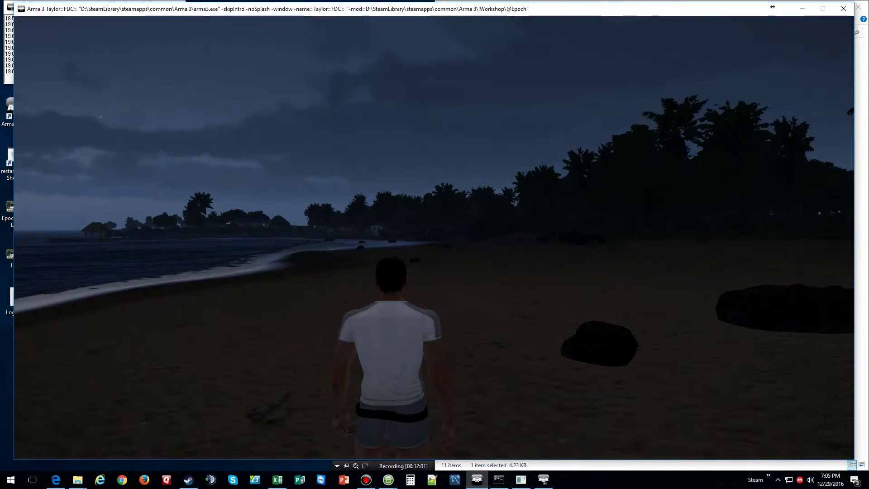
key(w)
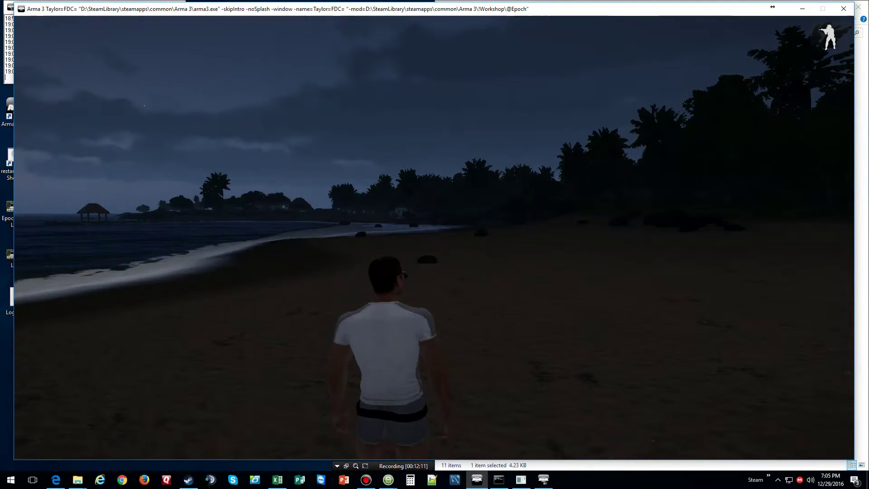
key(w)
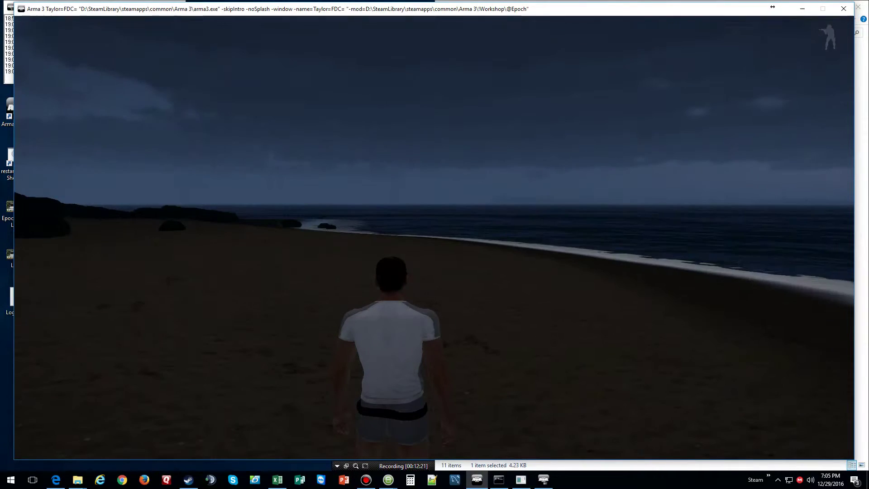
key(F2)
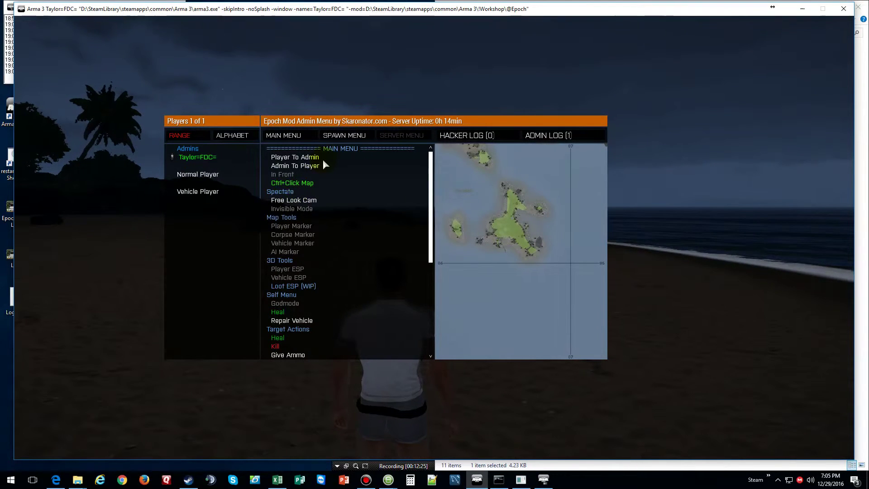
- Add the Carryall Backpack (Hex) from the Spawn Menu's BACKPACKS list to the gear
click(345, 137)
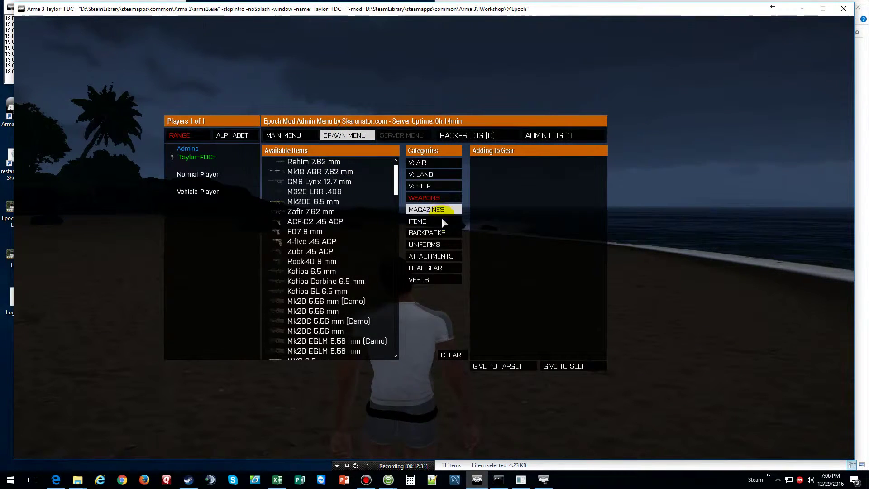
click(437, 233)
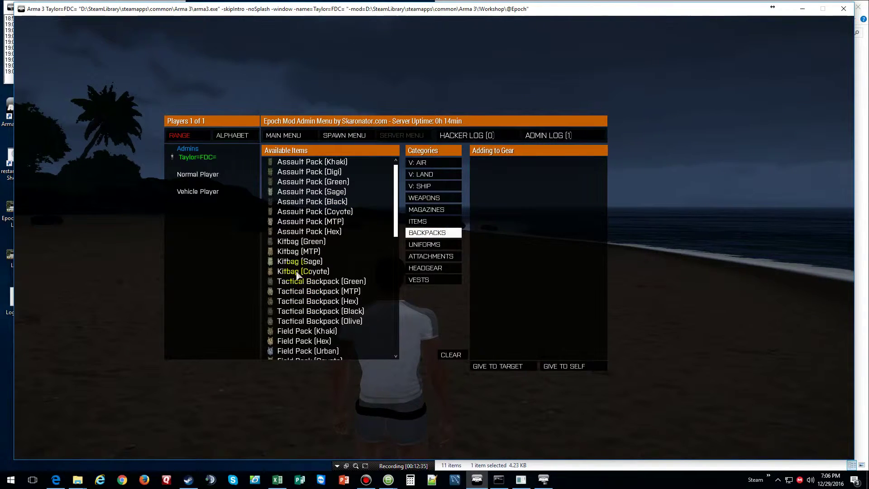
scroll(300, 278, down, 3)
scroll(297, 276, down, 2)
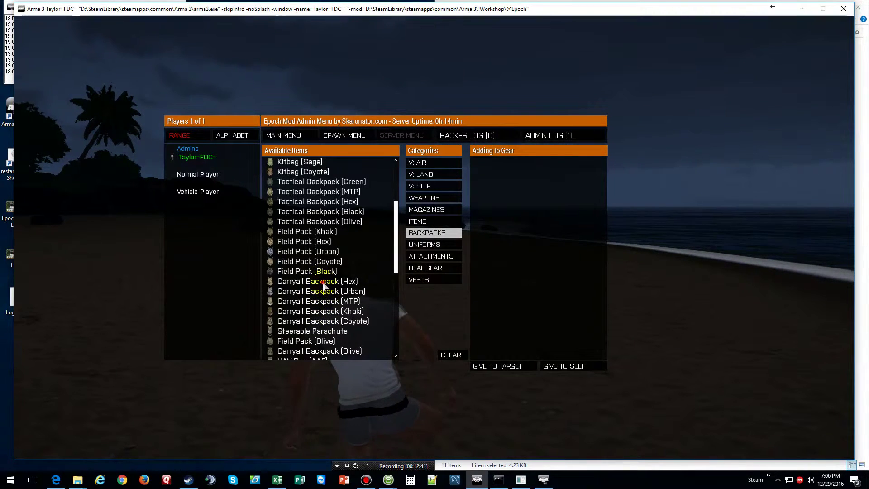
double_click(328, 281)
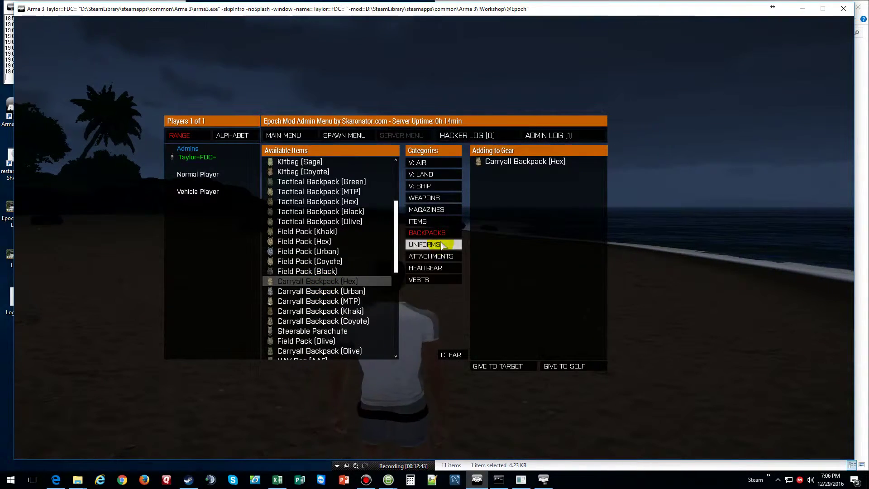
double_click(315, 282)
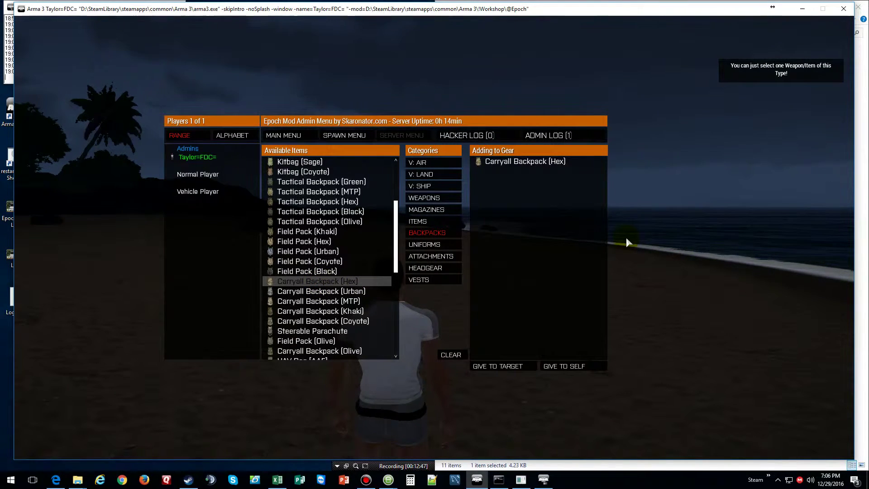
- Select your own player and add the Fatigues (Hex) [CSAT] uniform to the gear
double_click(203, 155)
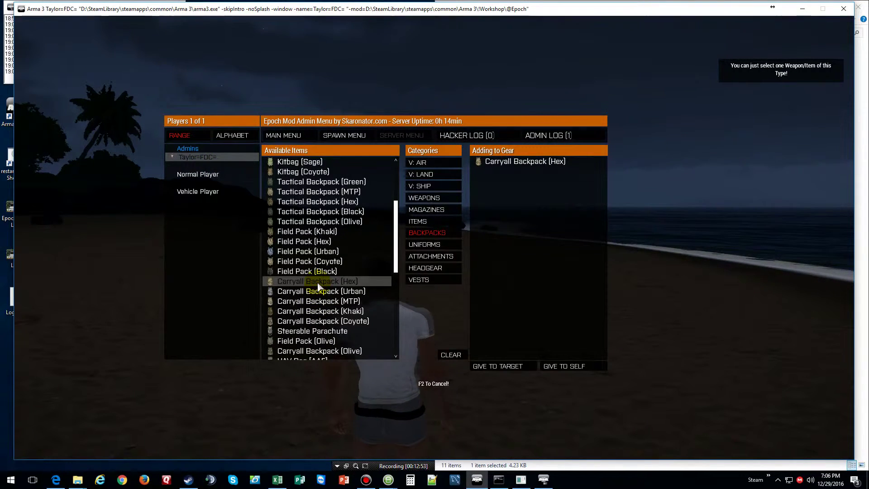
click(430, 245)
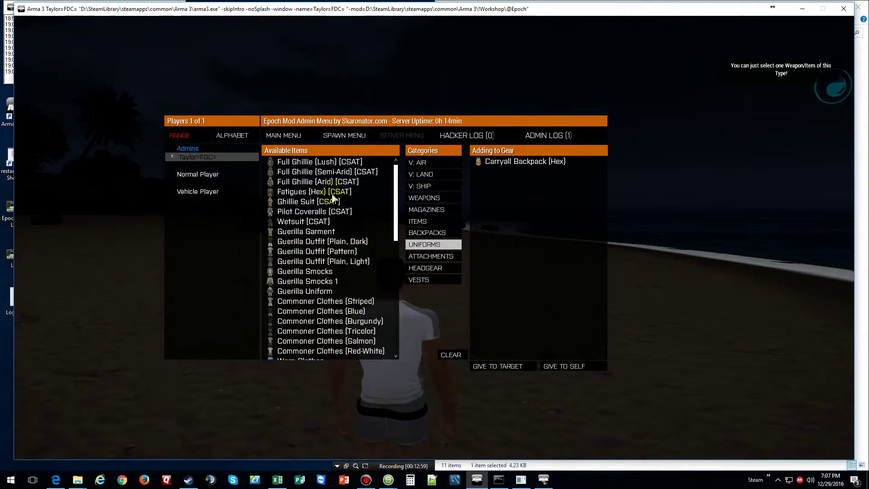
double_click(305, 193)
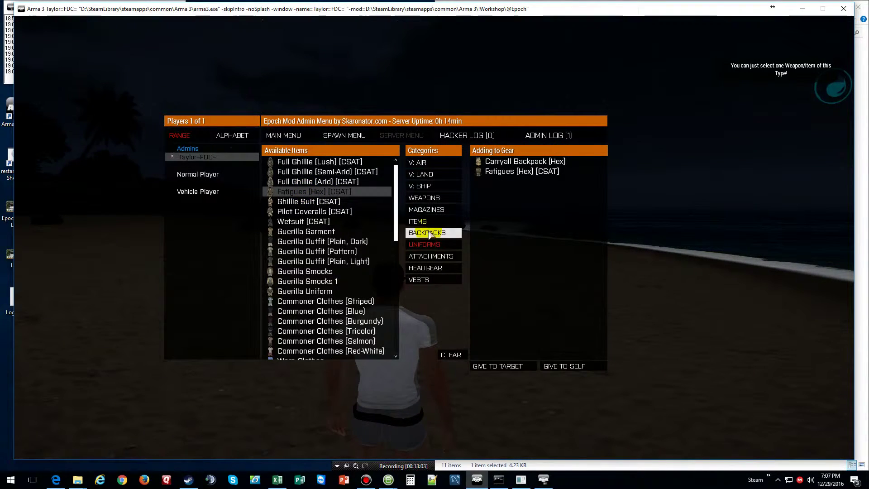
- Add the M16 rifle from the WEAPONS list, then show the MAGAZINES category
click(419, 197)
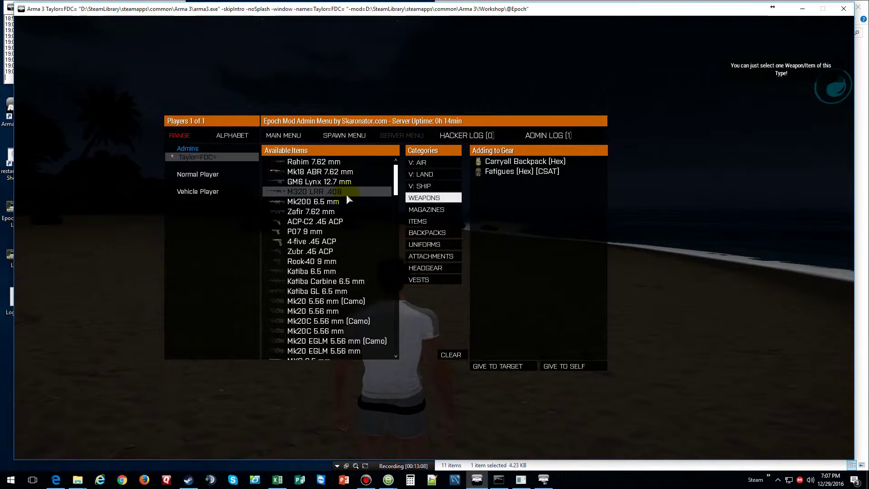
scroll(347, 199, down, 2)
scroll(347, 199, down, 6)
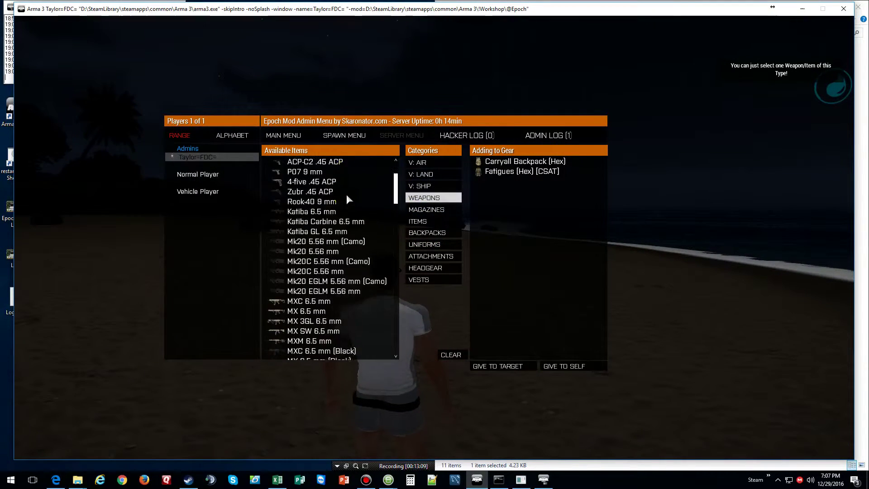
scroll(348, 199, down, 6)
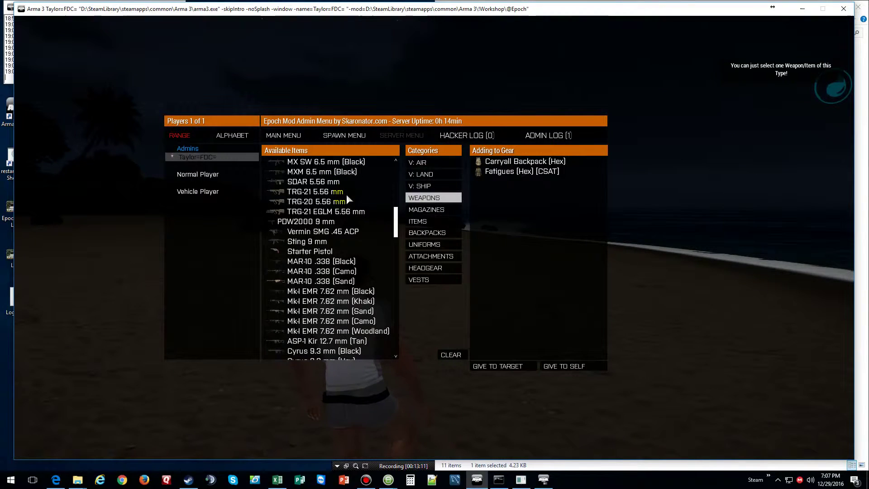
scroll(347, 199, down, 4)
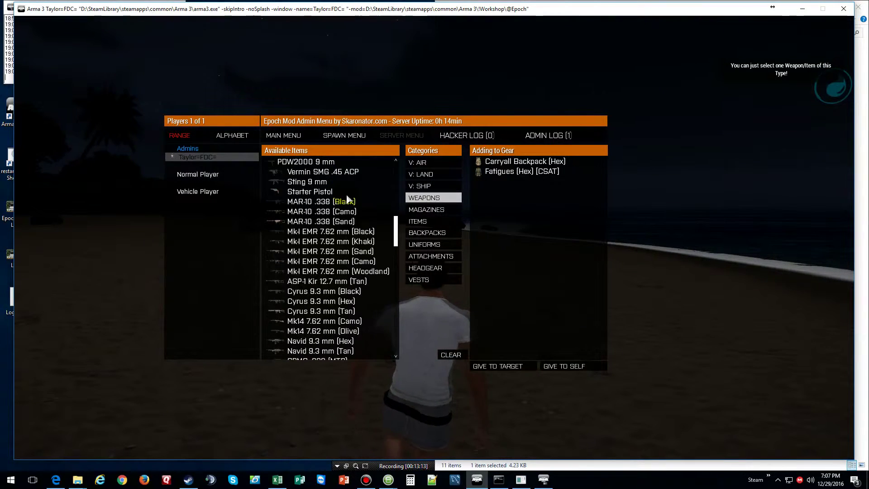
scroll(347, 199, down, 5)
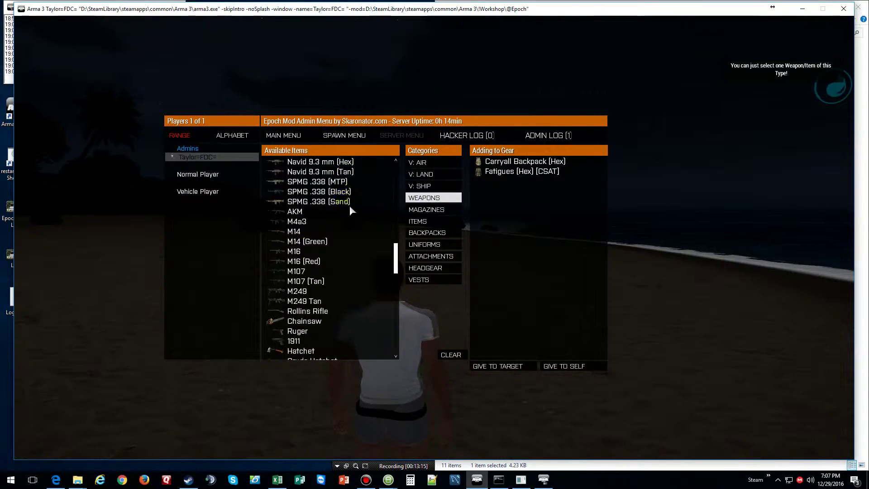
click(292, 253)
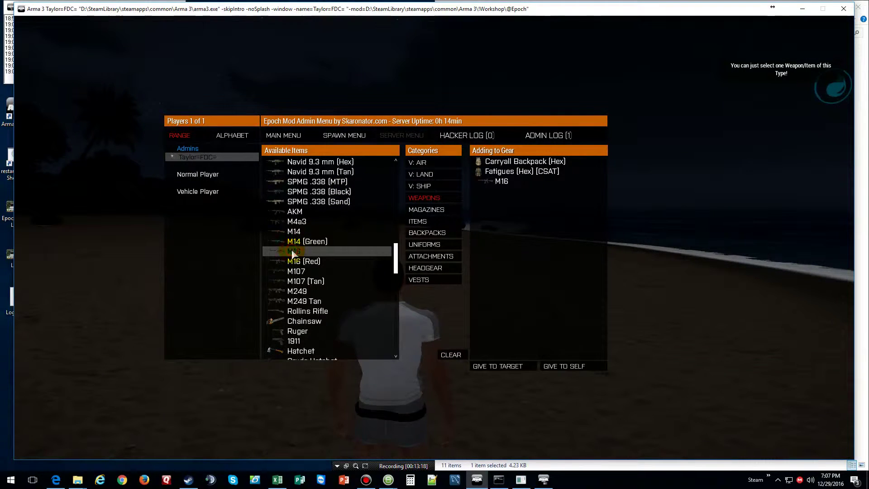
click(428, 211)
click(428, 211)
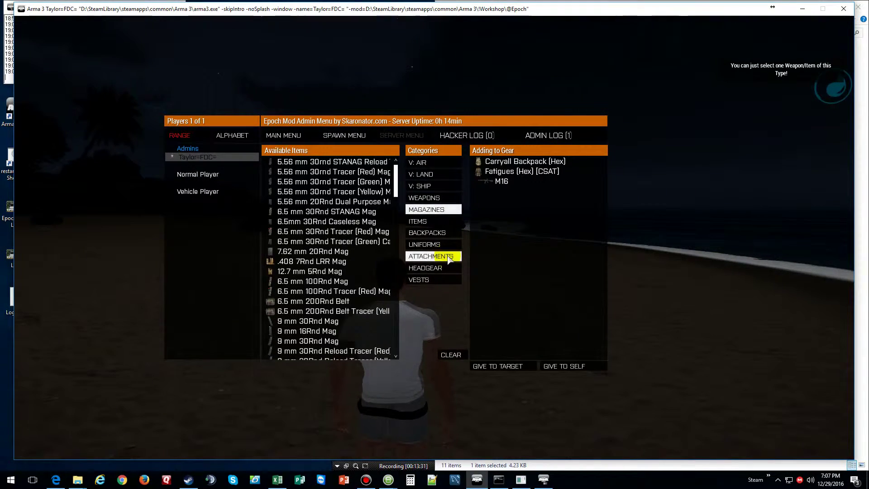
- Add the Carrier GL Rig (Green) vest, then browse the HEADGEAR list
click(434, 280)
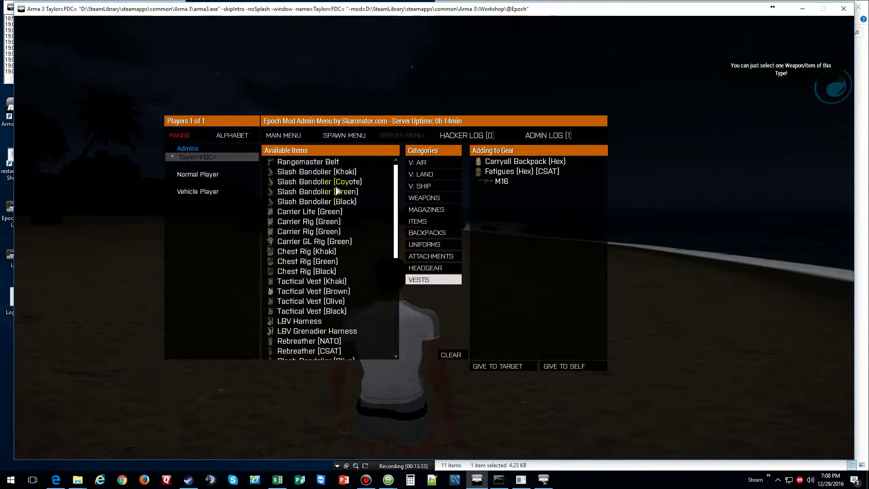
double_click(302, 242)
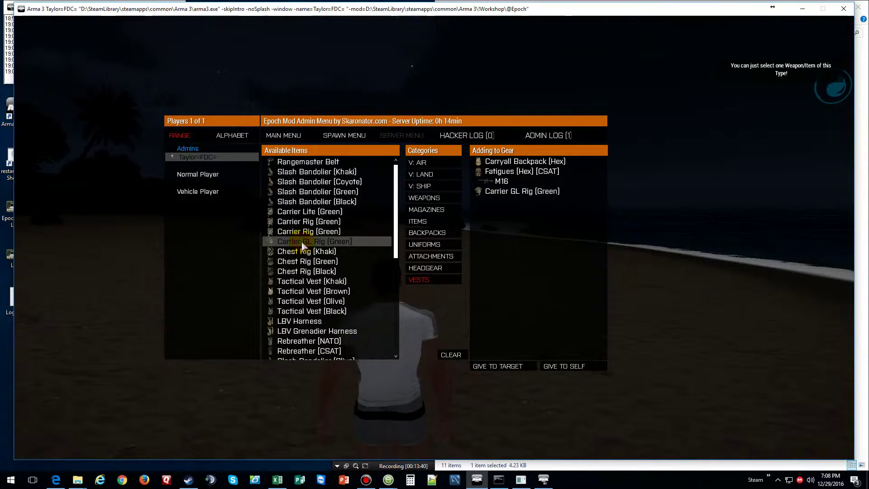
click(432, 268)
scroll(339, 229, down, 8)
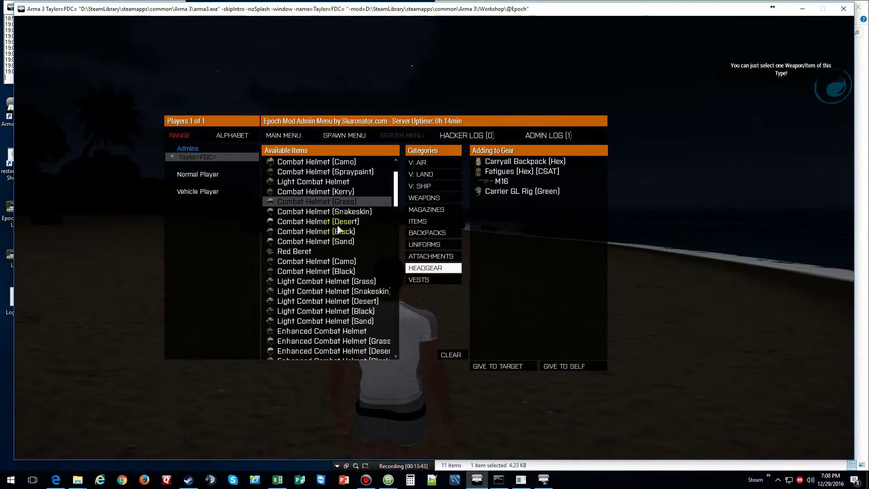
scroll(338, 230, down, 8)
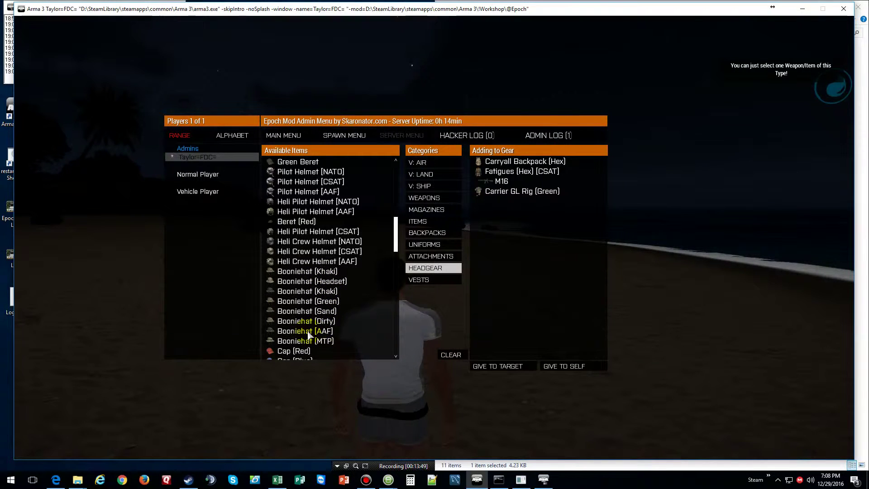
scroll(308, 335, up, 6)
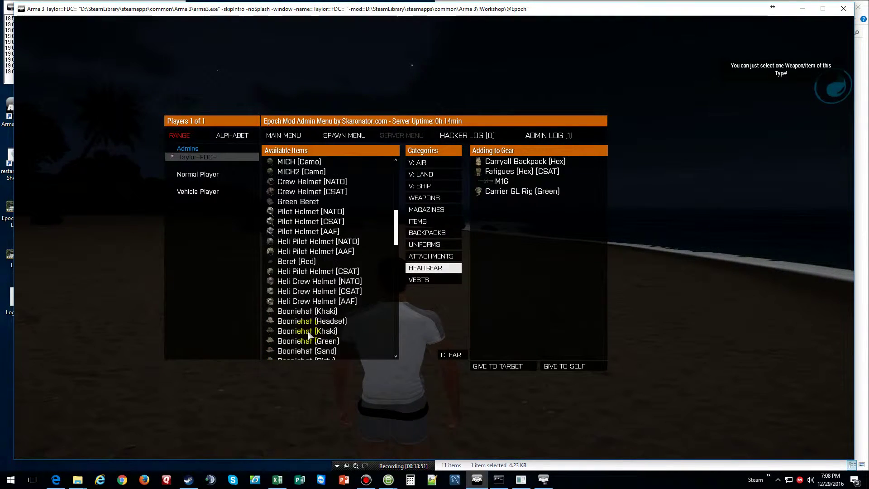
scroll(307, 335, up, 12)
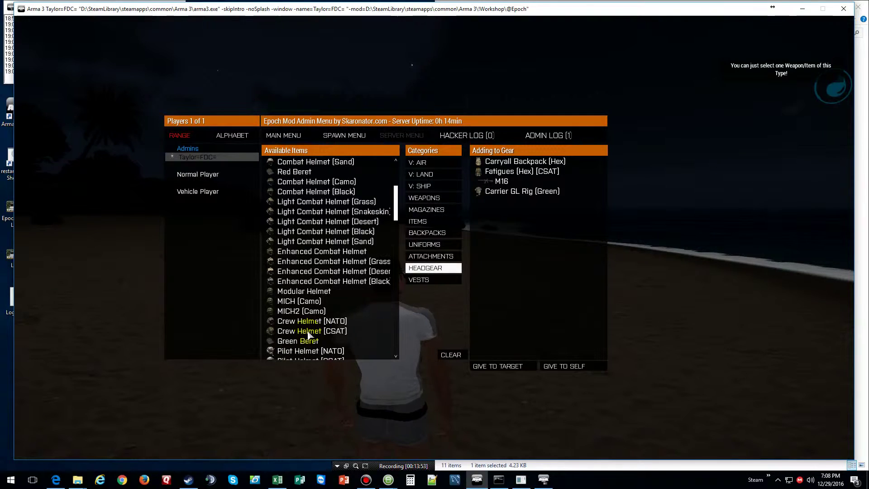
scroll(307, 335, up, 10)
scroll(307, 335, down, 12)
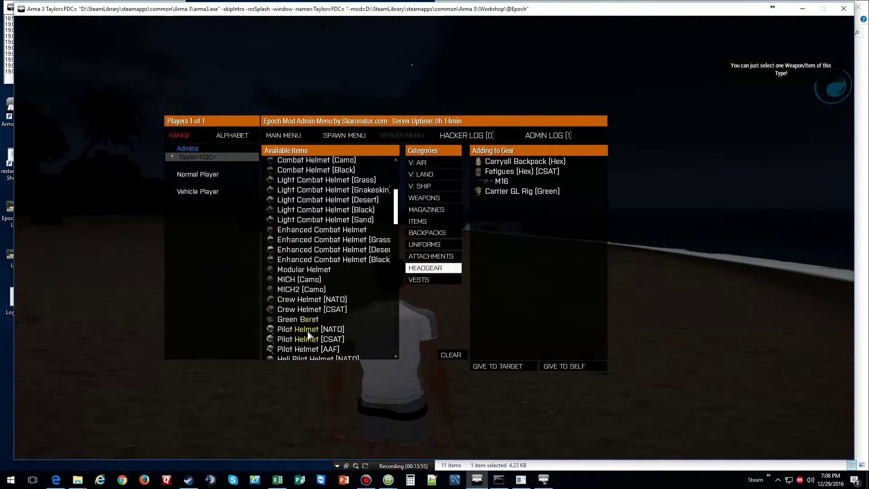
scroll(308, 335, down, 20)
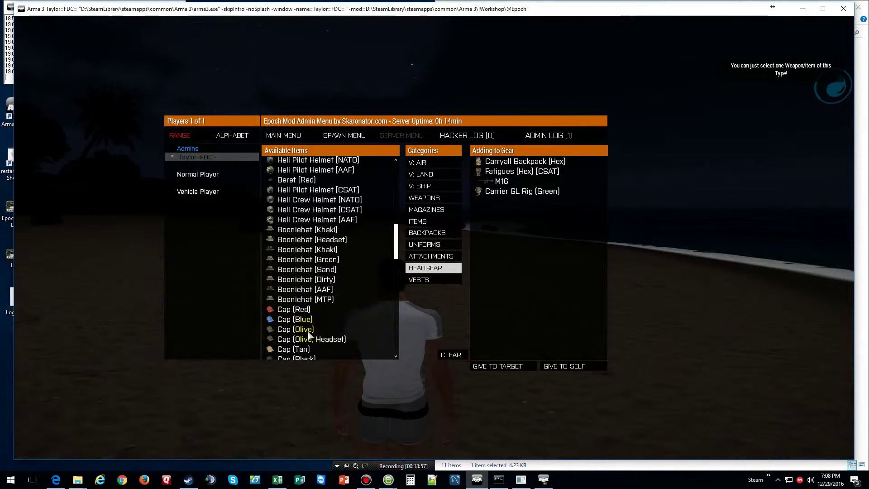
scroll(307, 335, down, 6)
scroll(308, 330, up, 2)
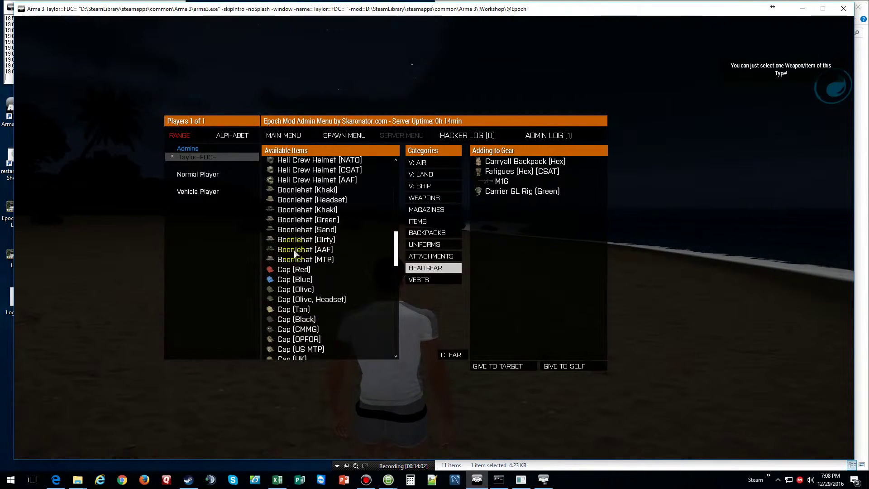
- Add the Booniehat (Green), then view the VESTS and ATTACHMENTS categories
double_click(301, 219)
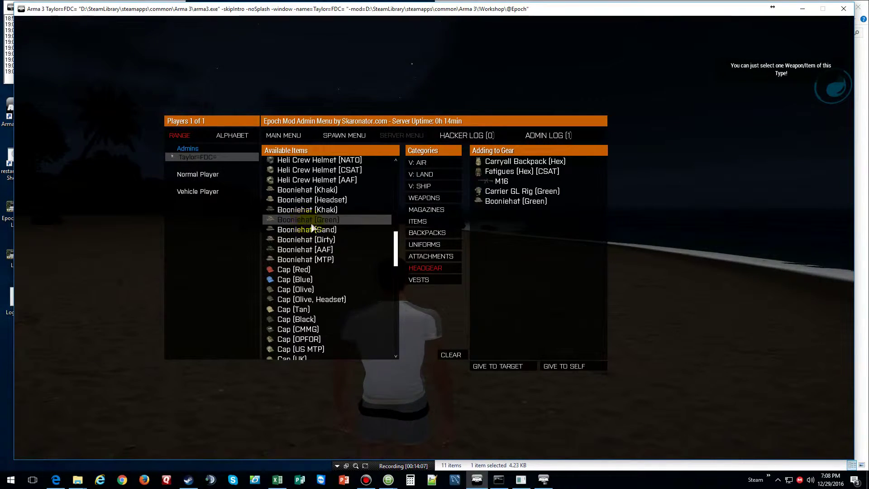
click(426, 280)
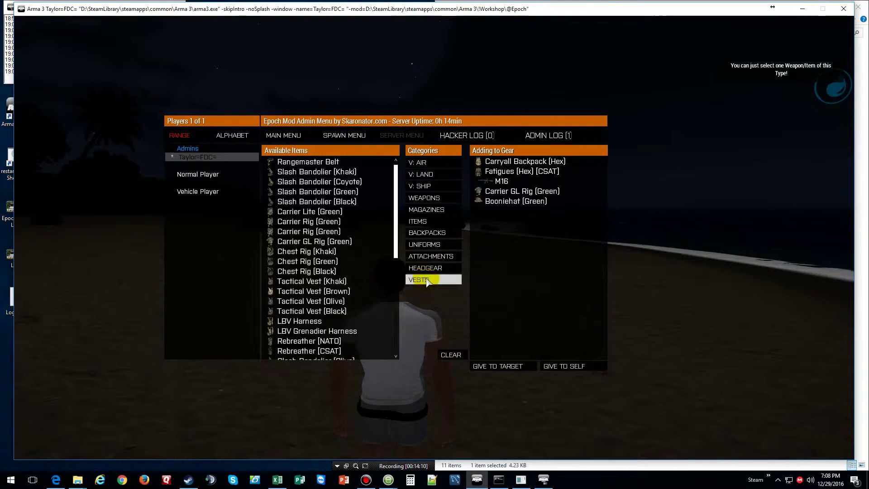
click(430, 257)
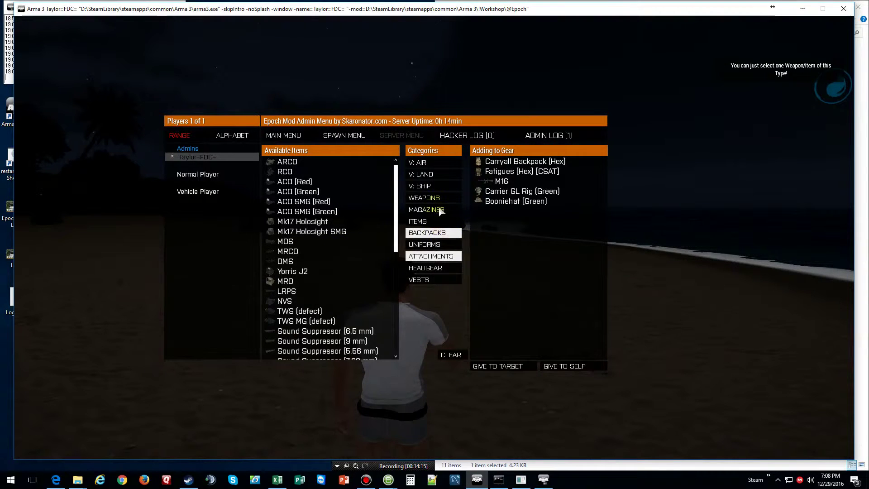
- Drop all the queued gear on the ground with GIVE TO SELF, then close the admin menu
click(511, 367)
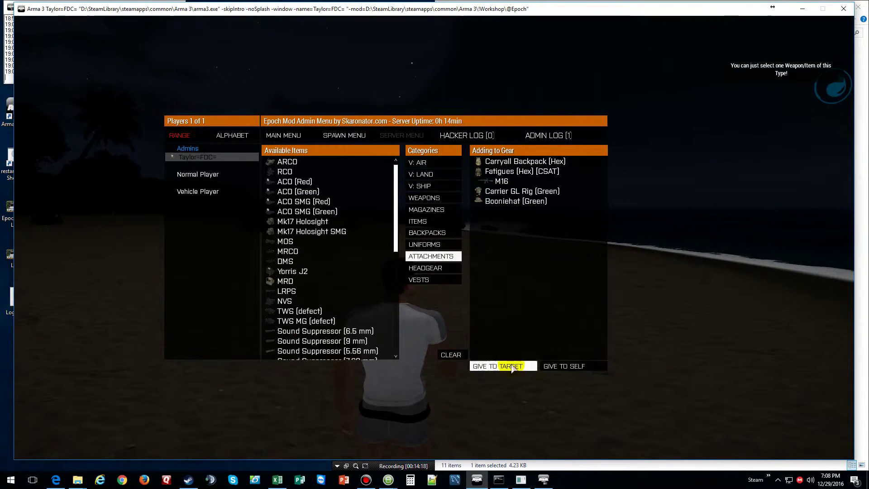
click(574, 367)
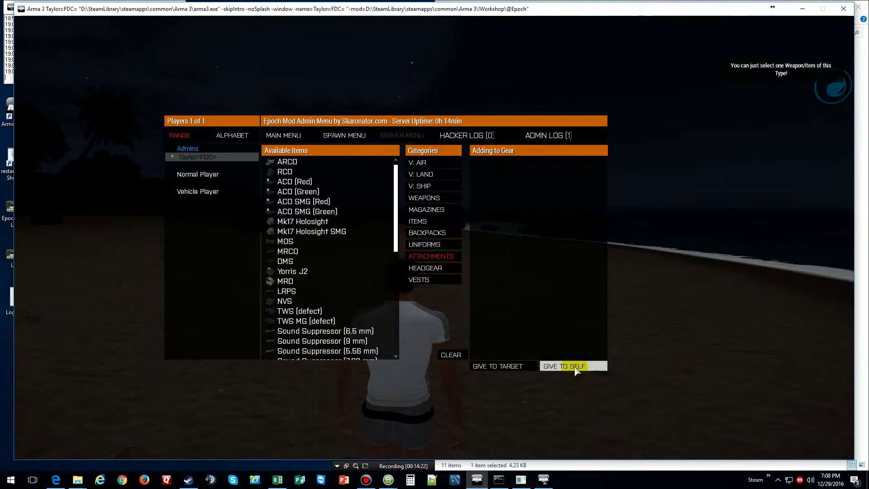
key(Escape)
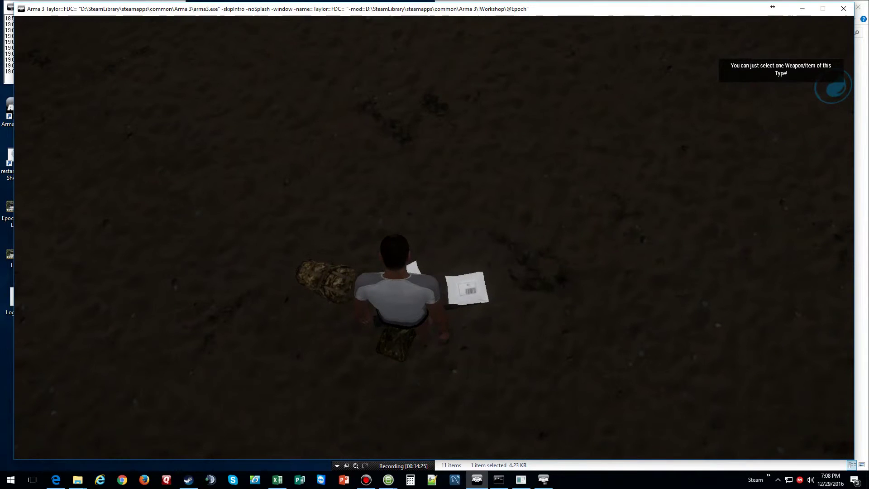
- Put on the Fatigues (Hex) [CSAT] uniform from the ground items
key(i)
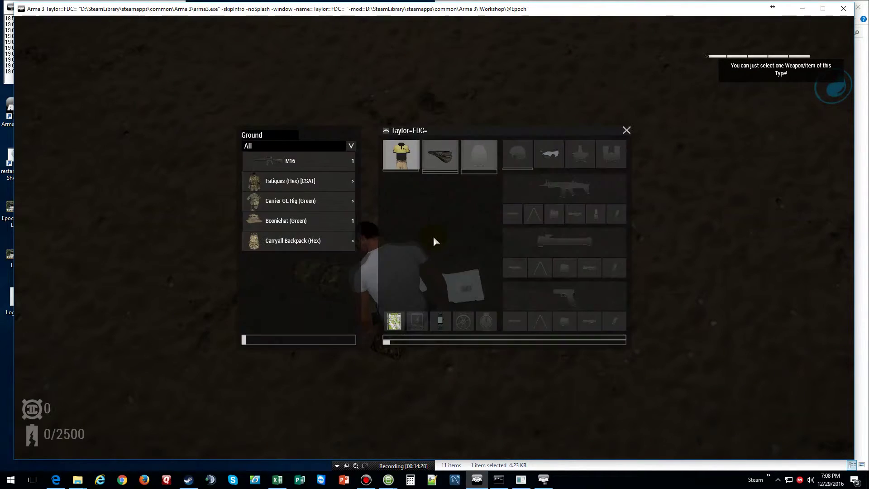
click(289, 180)
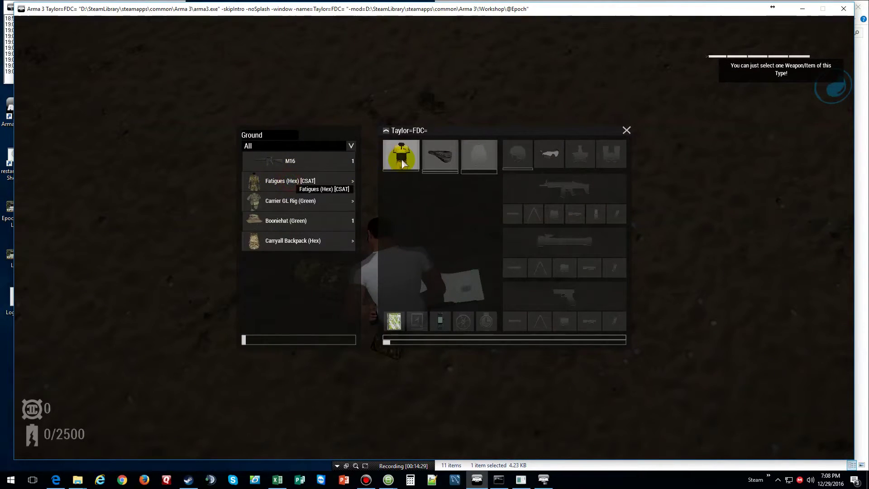
double_click(292, 183)
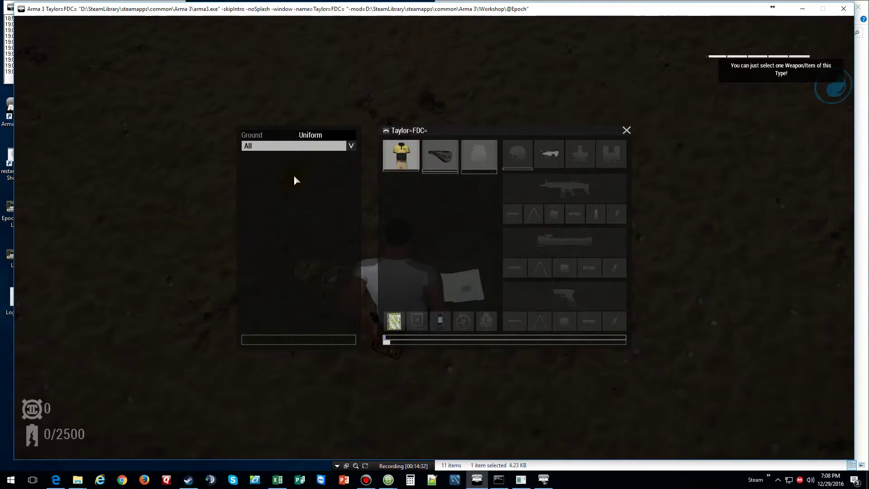
click(270, 136)
double_click(288, 182)
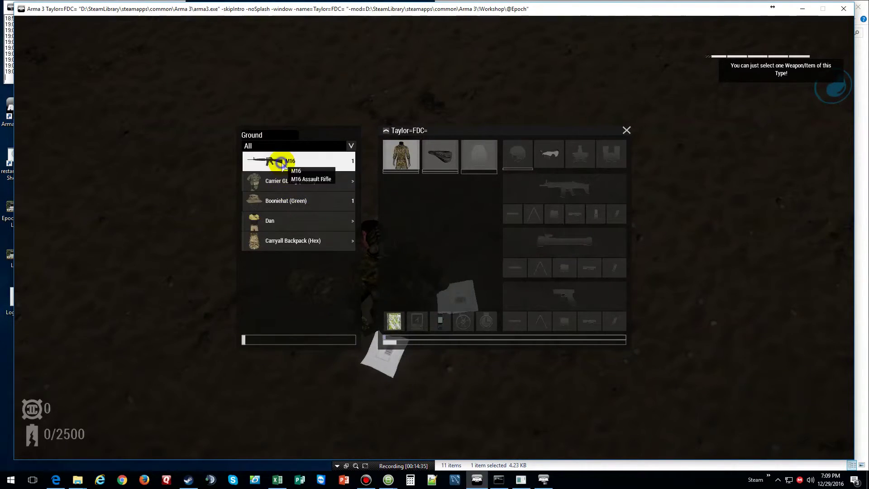
- Equip the M16, Carrier GL Rig (Green), Booniehat (Green) and Carryall Backpack (Hex)
double_click(280, 163)
double_click(281, 162)
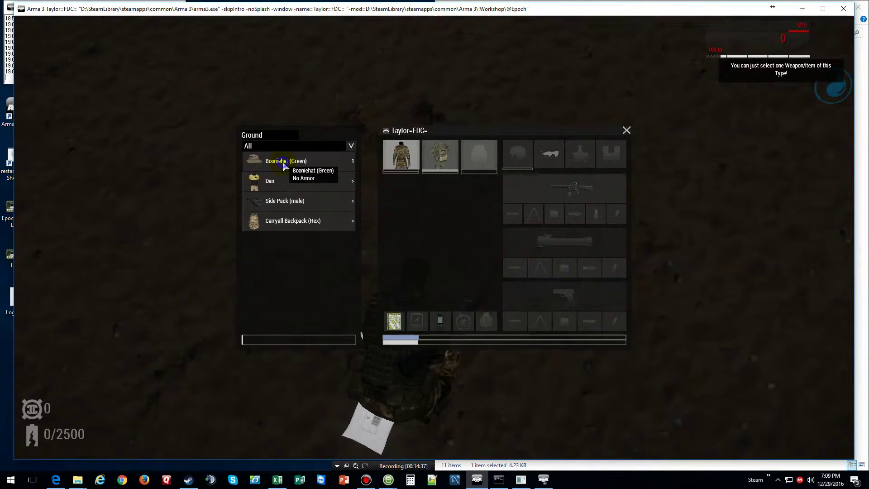
double_click(283, 165)
double_click(288, 181)
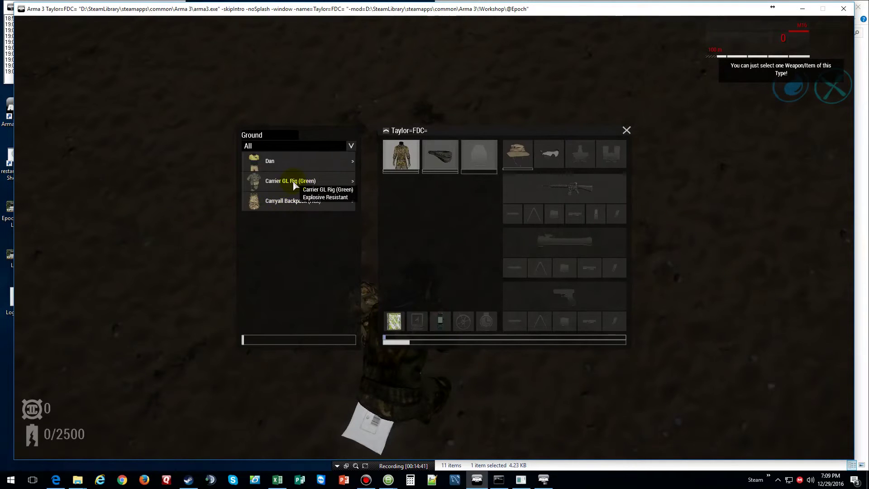
double_click(293, 183)
double_click(295, 199)
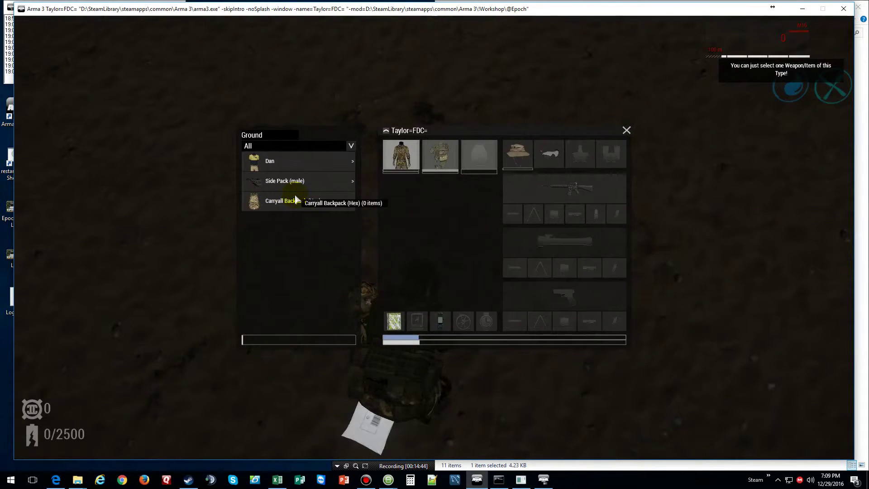
key(Escape)
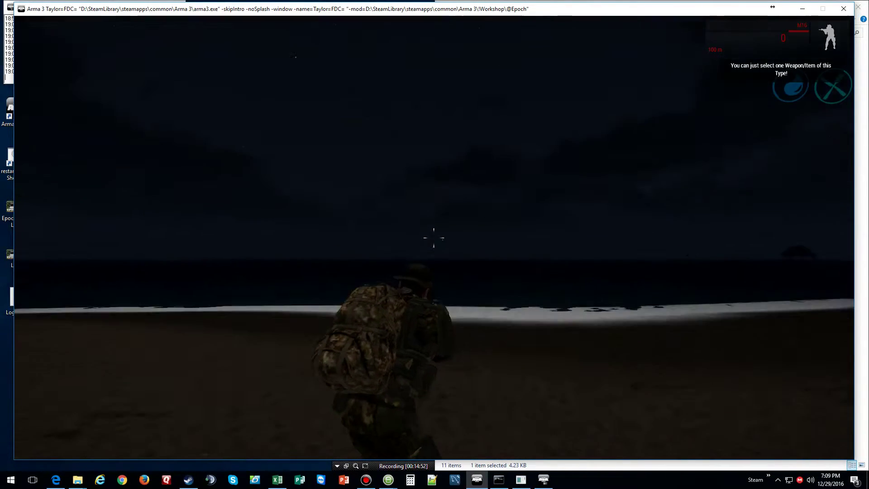
- Add NV Goggles (Brown) to the gear list in the admin spawn menu
key(F2)
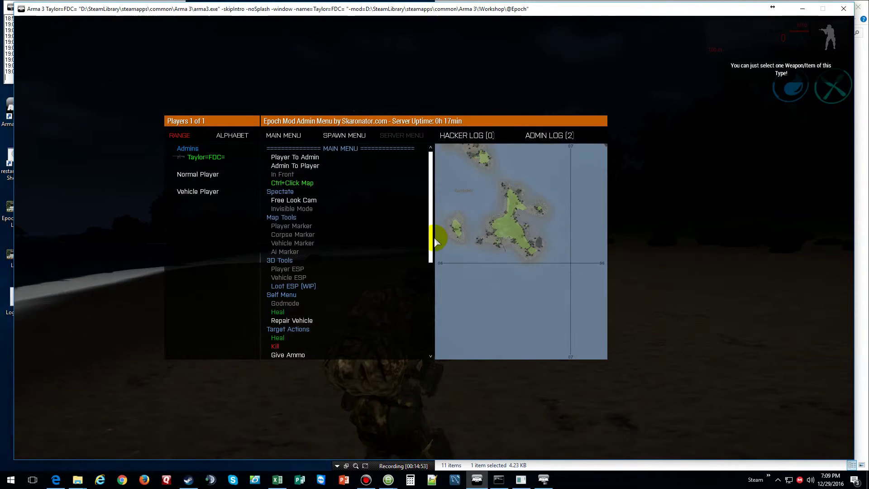
click(351, 136)
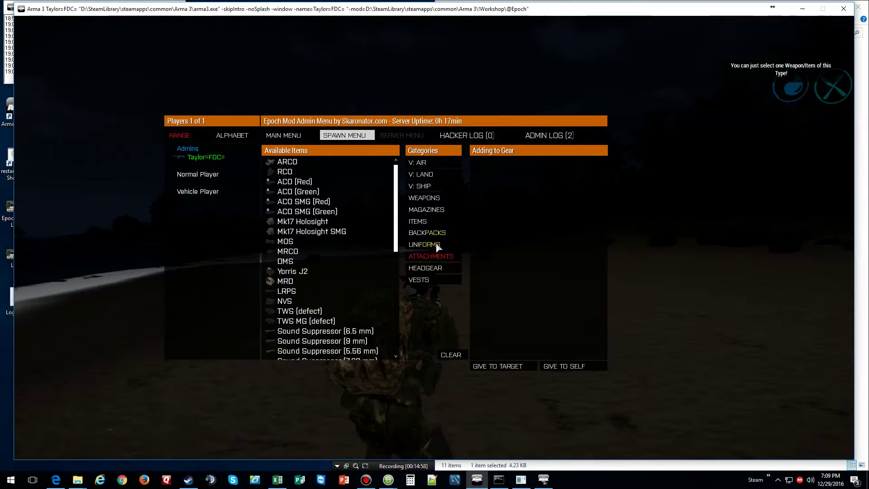
scroll(327, 232, down, 5)
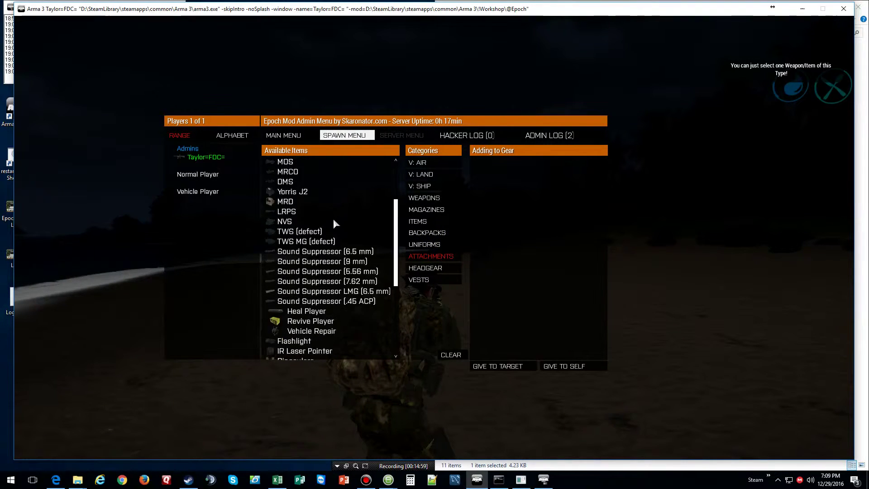
scroll(335, 223, up, 1)
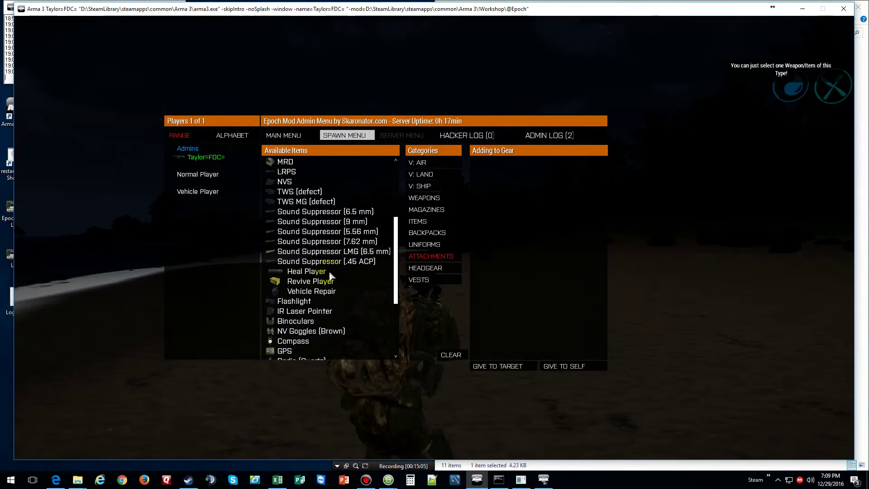
scroll(329, 269, down, 1)
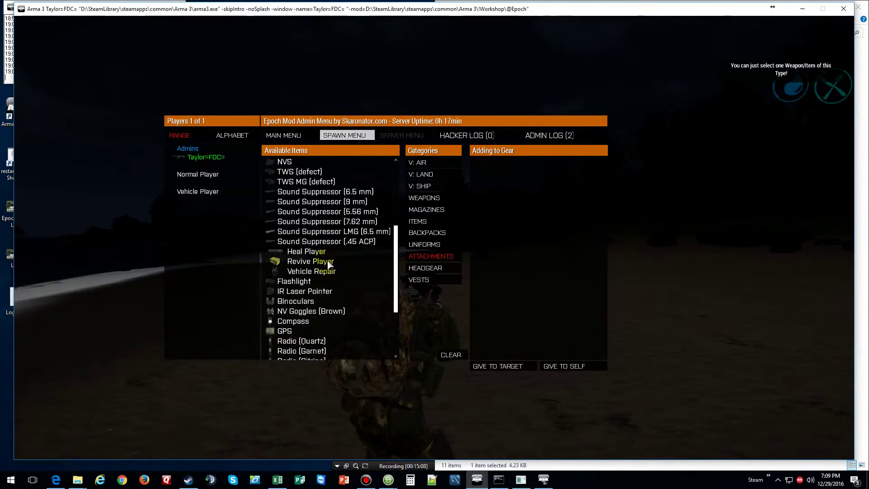
click(300, 312)
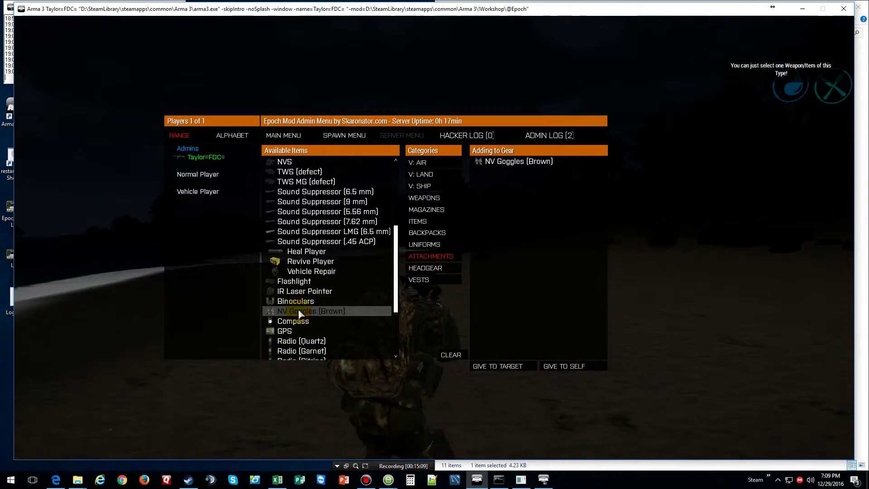
click(294, 334)
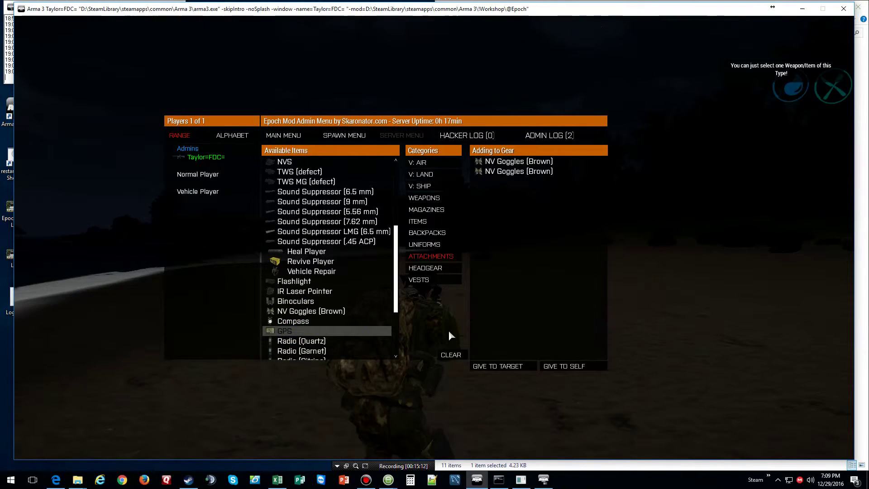
- Remove the duplicate goggles entry and give the NV Goggles and GPS to the selected player
click(506, 172)
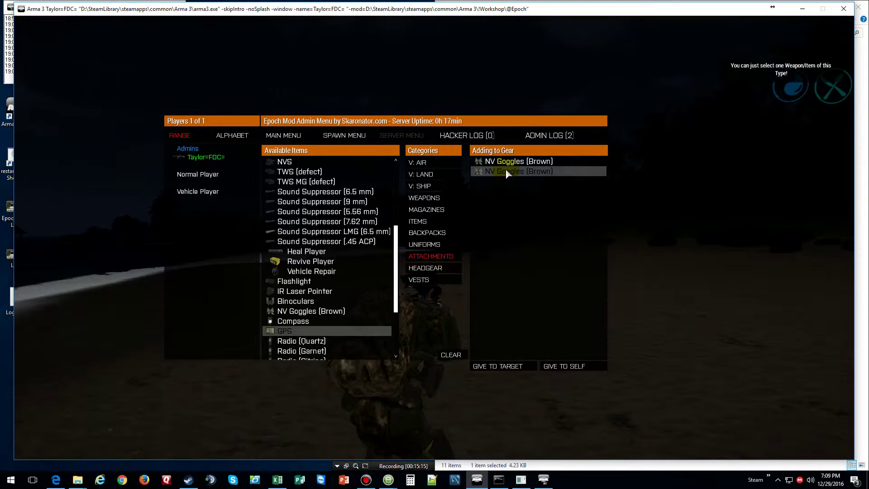
double_click(506, 172)
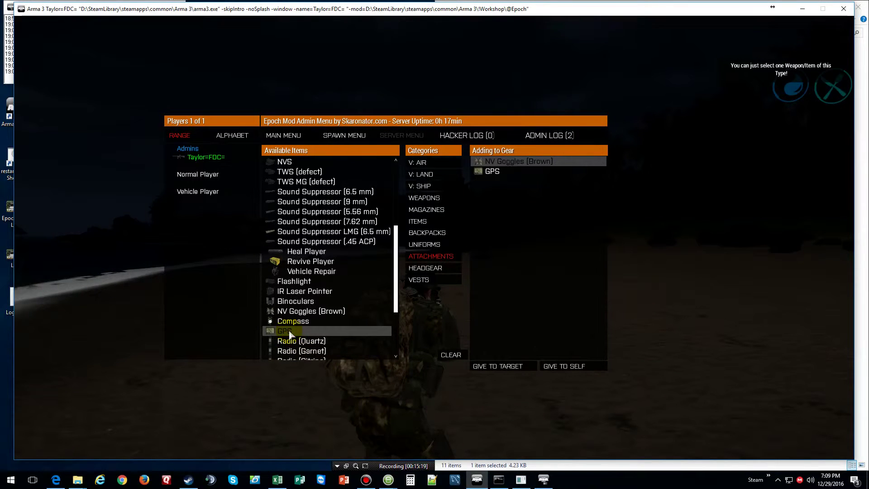
click(519, 364)
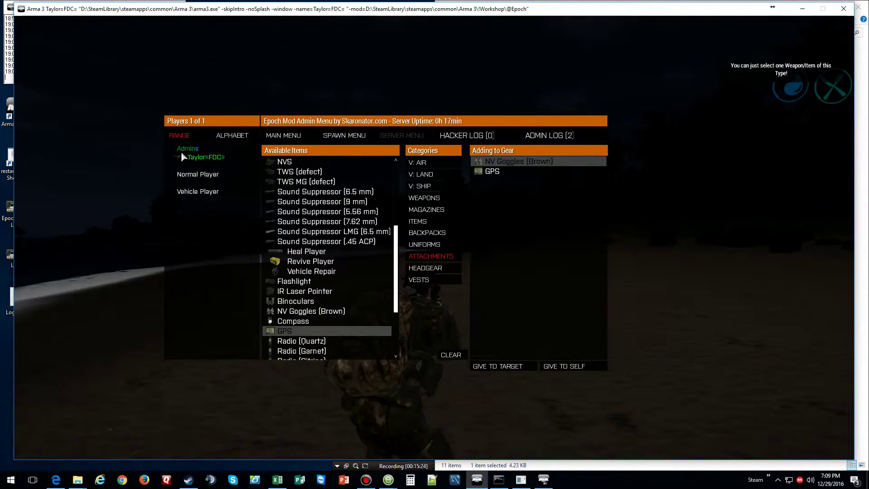
click(194, 157)
click(521, 370)
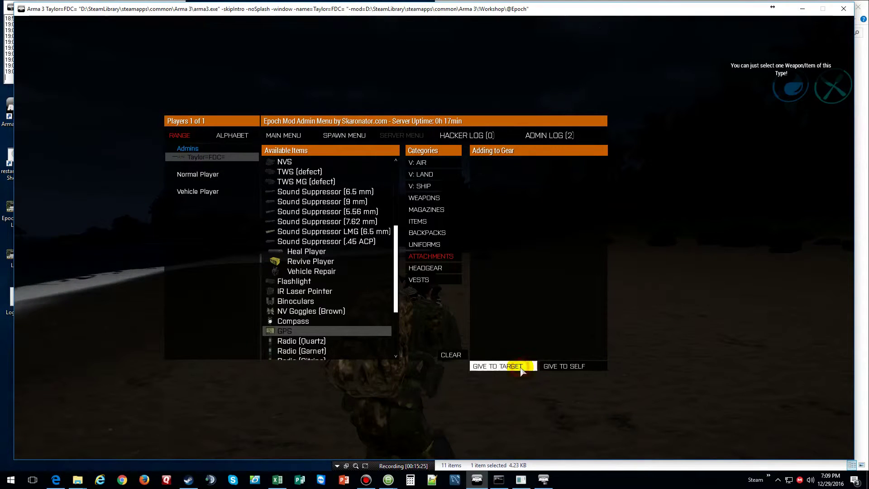
- Equip the NV Goggles (Brown) and GPS from the ground, try night vision, and reopen the admin menu
key(Escape)
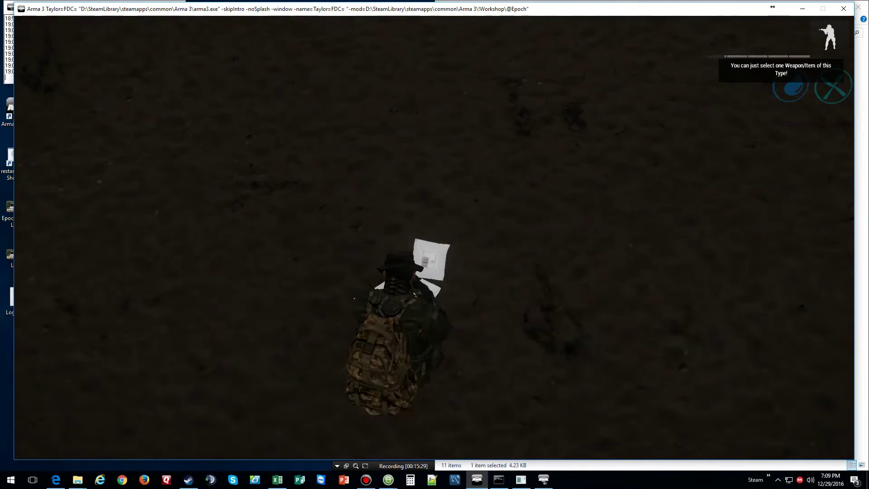
key(i)
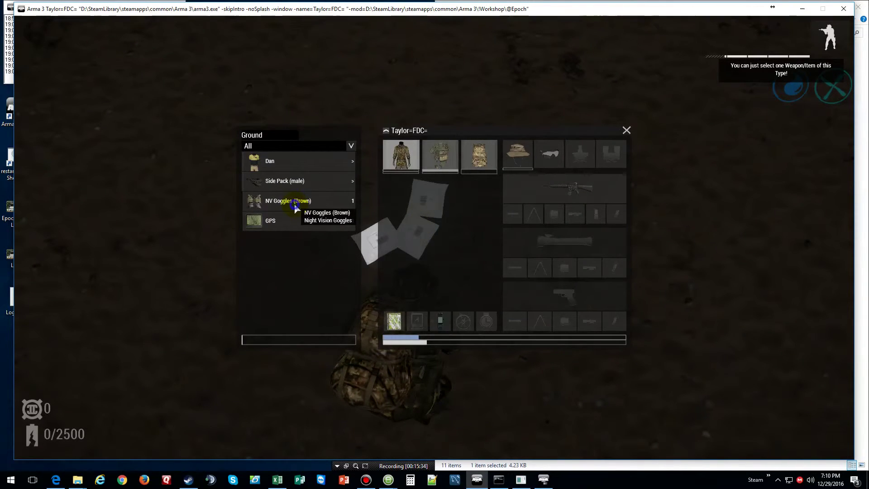
double_click(296, 207)
double_click(295, 202)
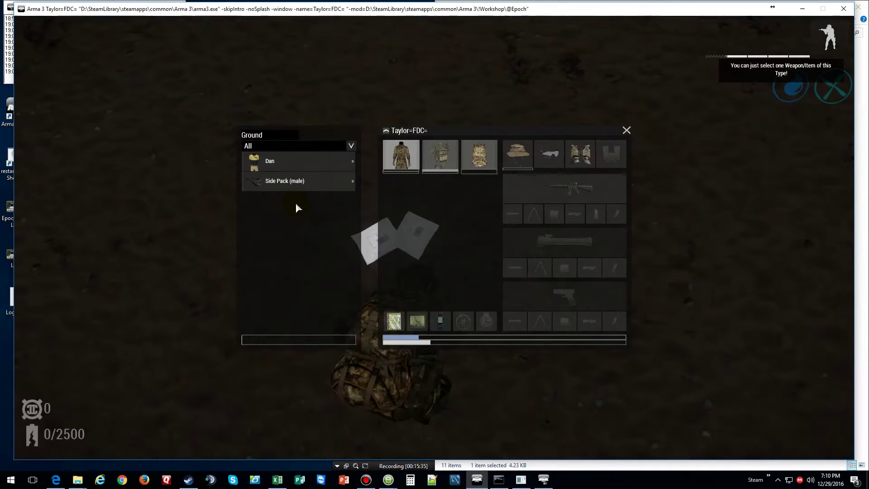
key(i)
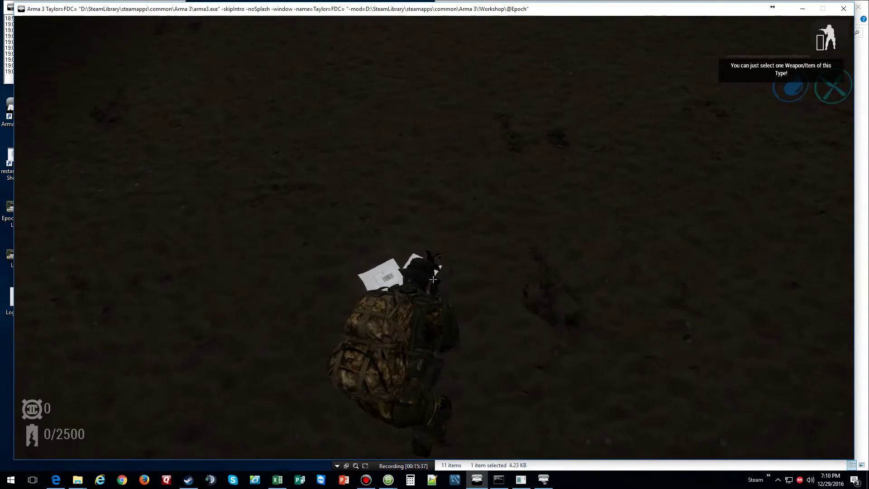
key(n)
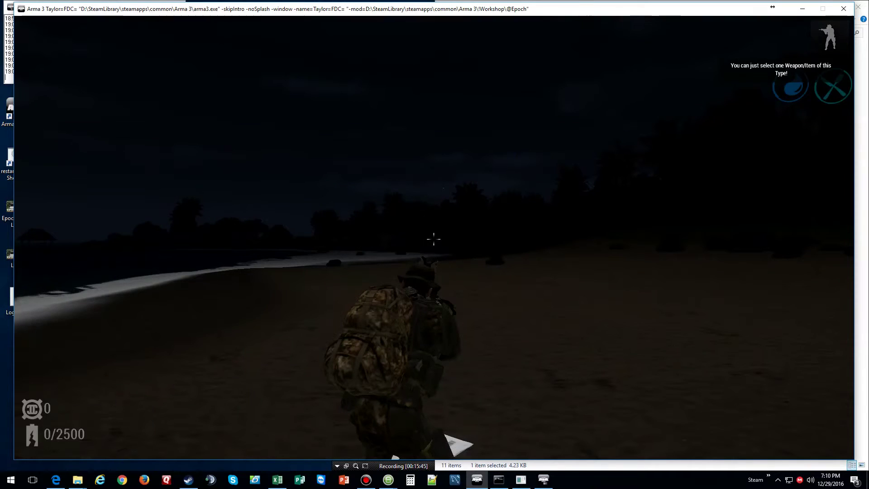
key(F2)
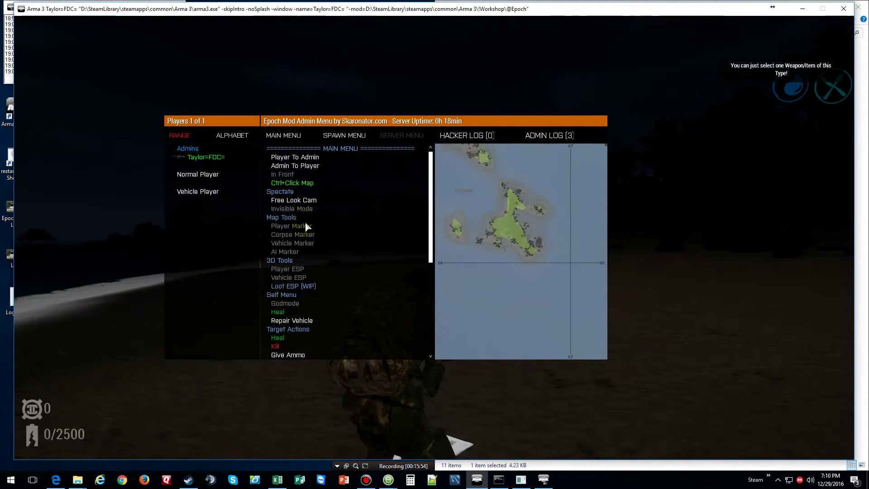
- Switch Godmode on under Self Menu and use Give Crypto - 2500 under Target Actions
scroll(305, 226, down, 4)
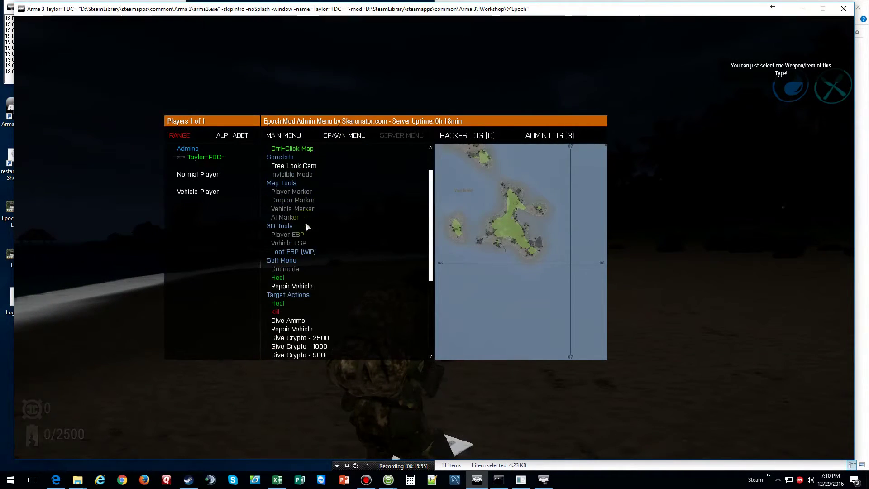
scroll(305, 225, down, 6)
scroll(306, 225, down, 2)
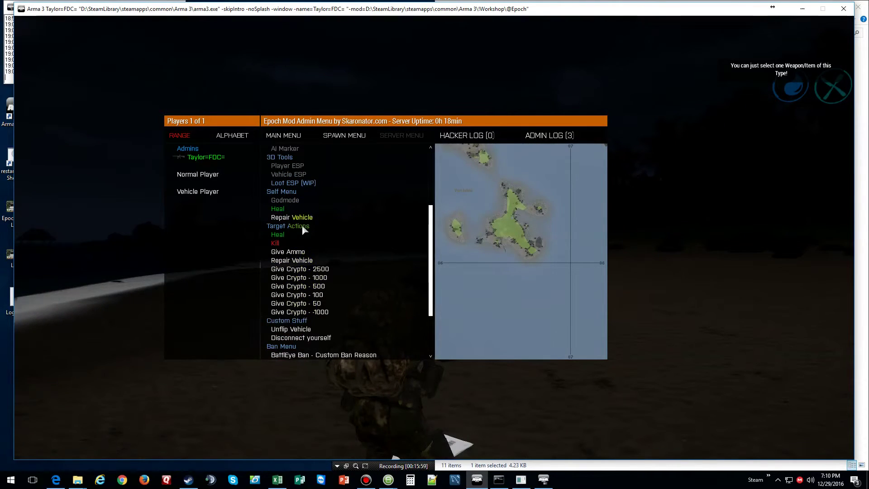
scroll(332, 227, down, 4)
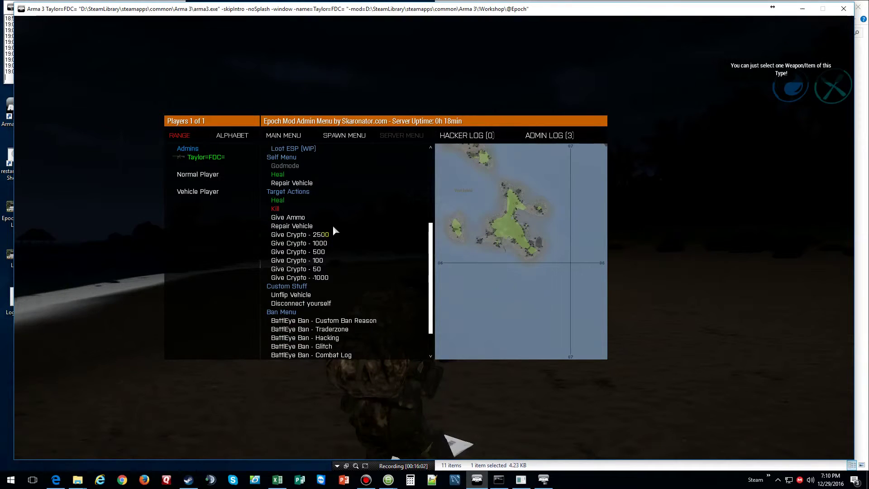
scroll(334, 230, up, 2)
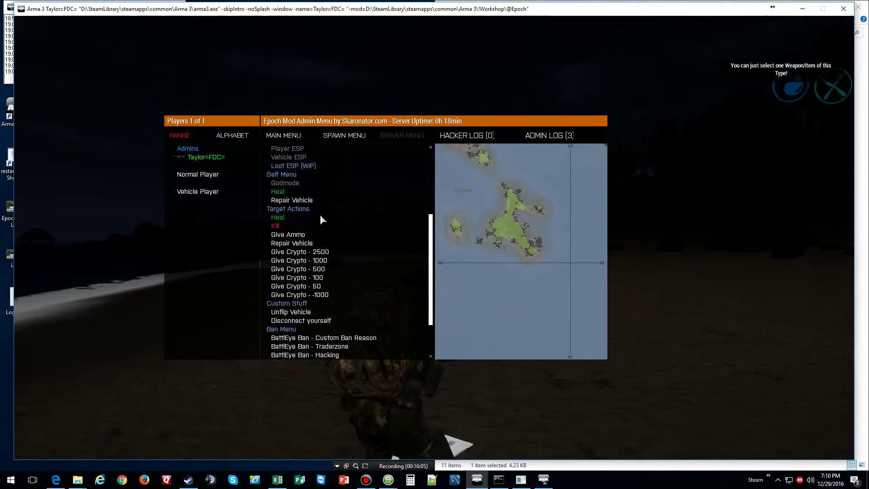
click(287, 183)
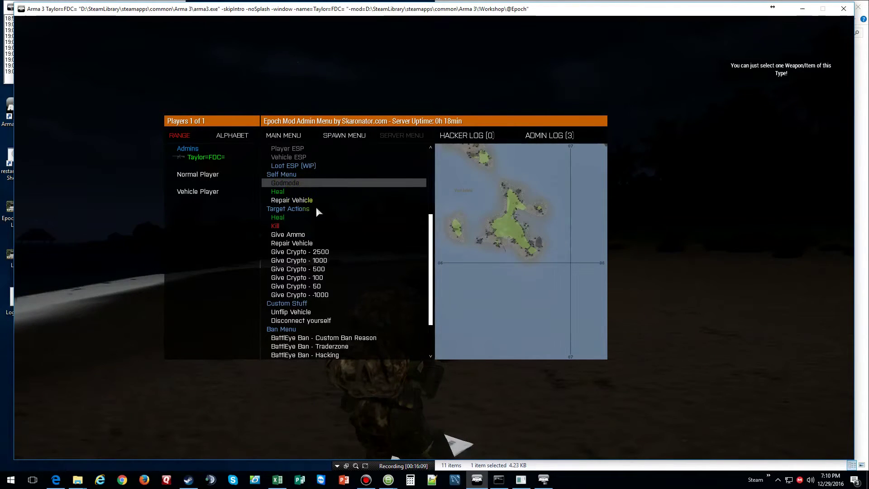
click(258, 224)
click(287, 243)
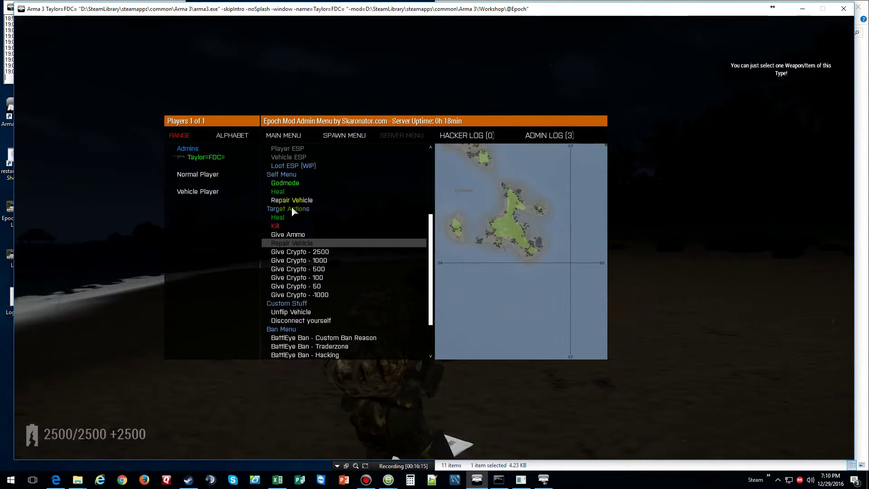
click(294, 252)
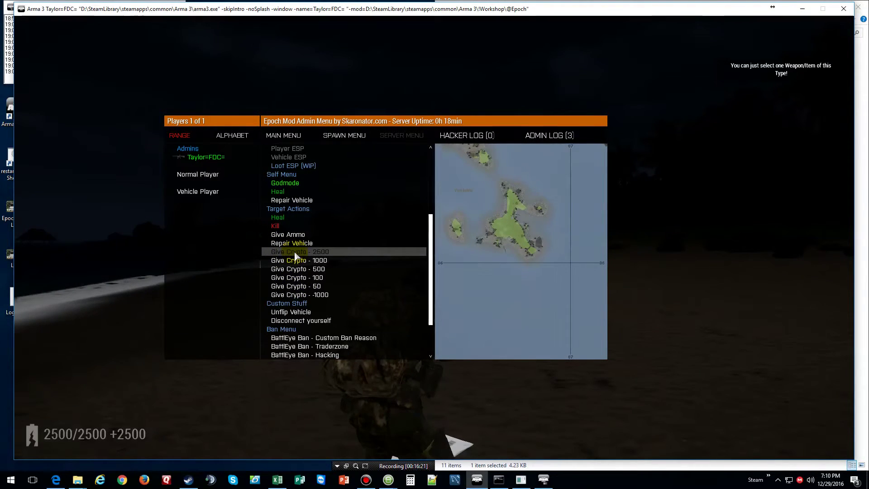
- Close the admin menu and turn on night vision to look along the shoreline
click(297, 277)
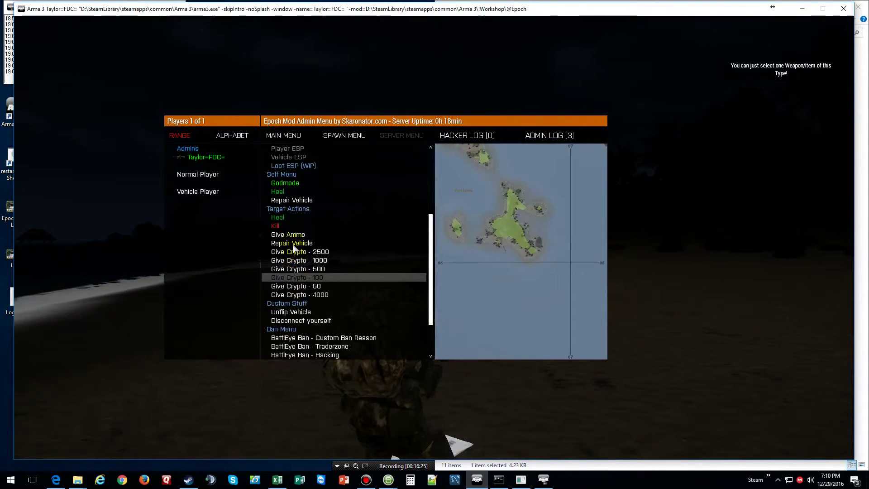
key(Escape)
key(n)
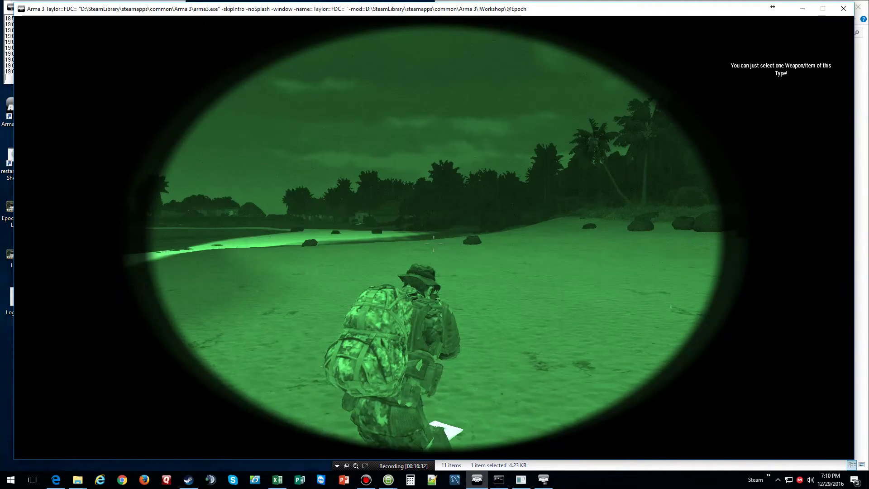
key(f)
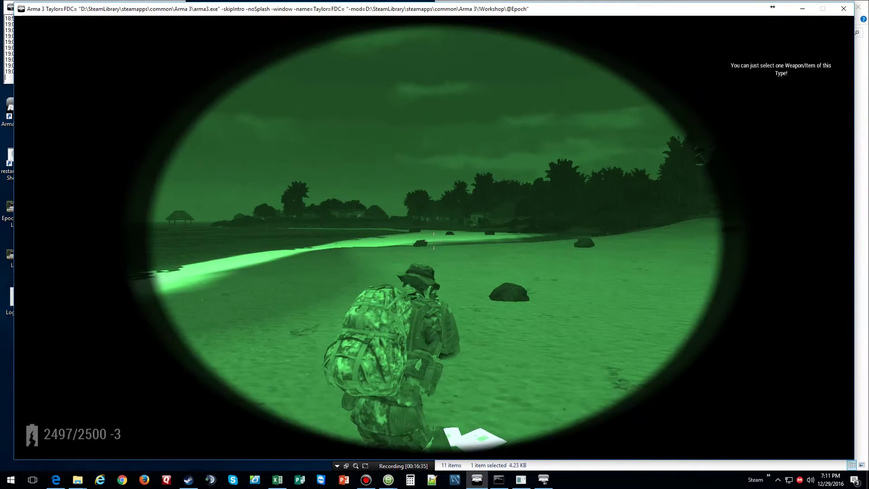
- Spawn a Prowler (Light) from the V: LAND vehicle list with GIVE TO SELF
key(F2)
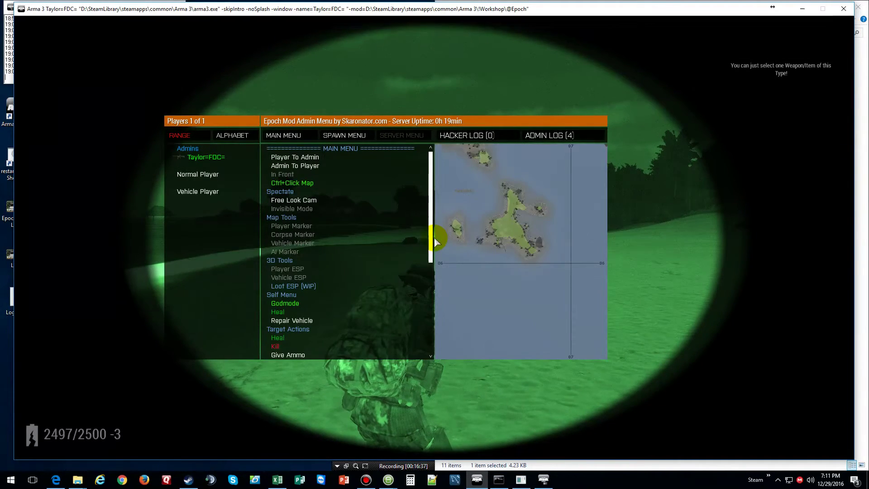
click(361, 137)
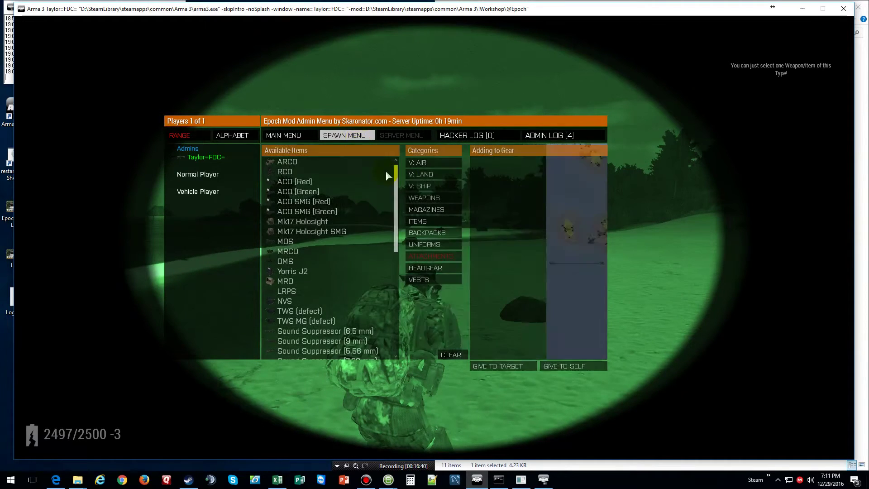
click(434, 166)
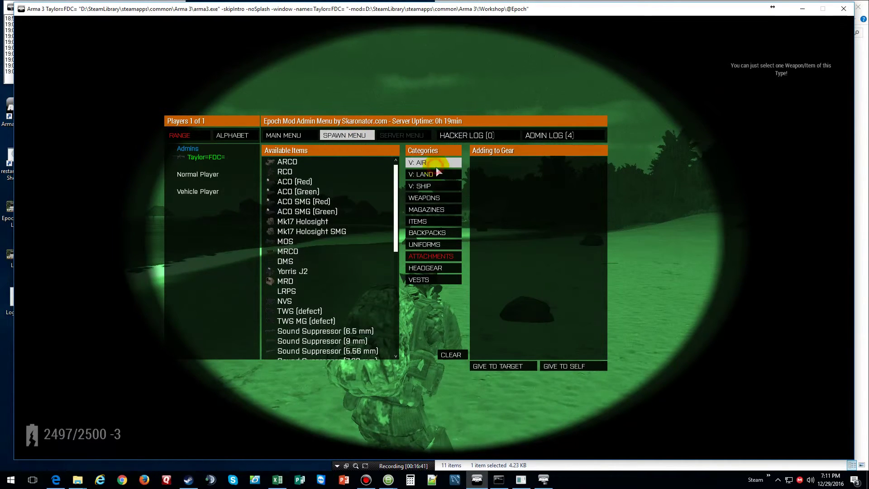
click(425, 177)
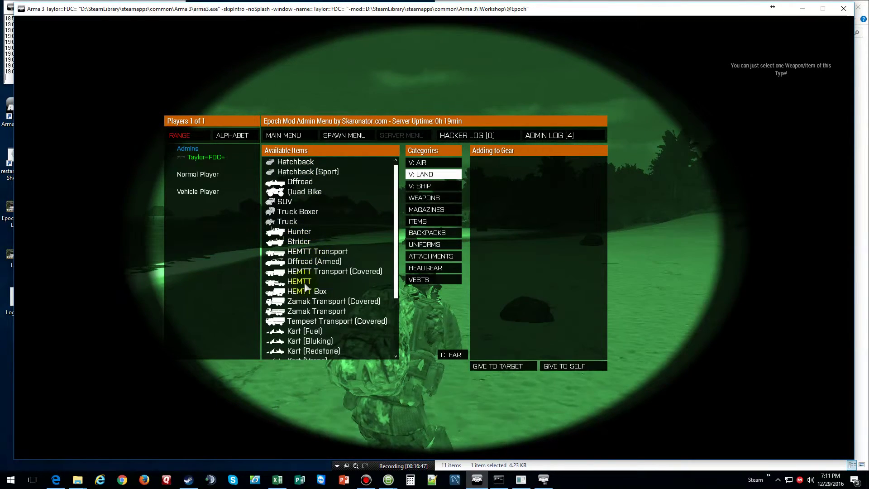
scroll(315, 257, down, 4)
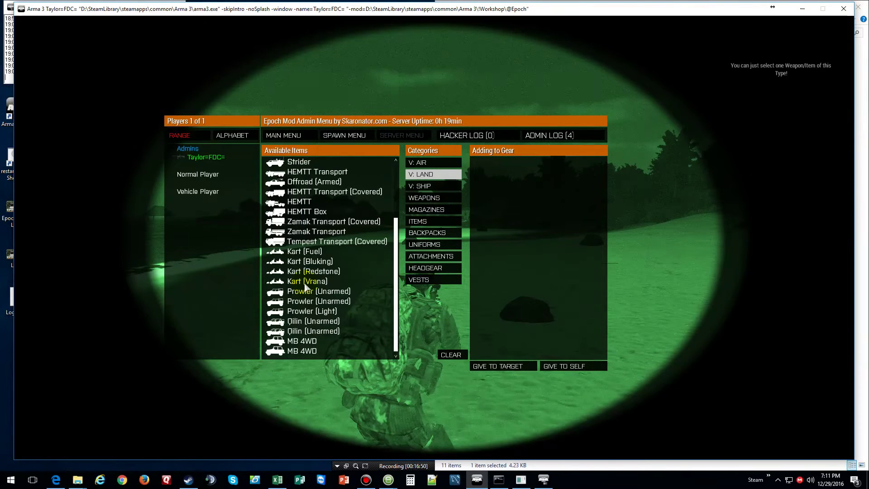
scroll(306, 287, up, 1)
scroll(307, 287, down, 1)
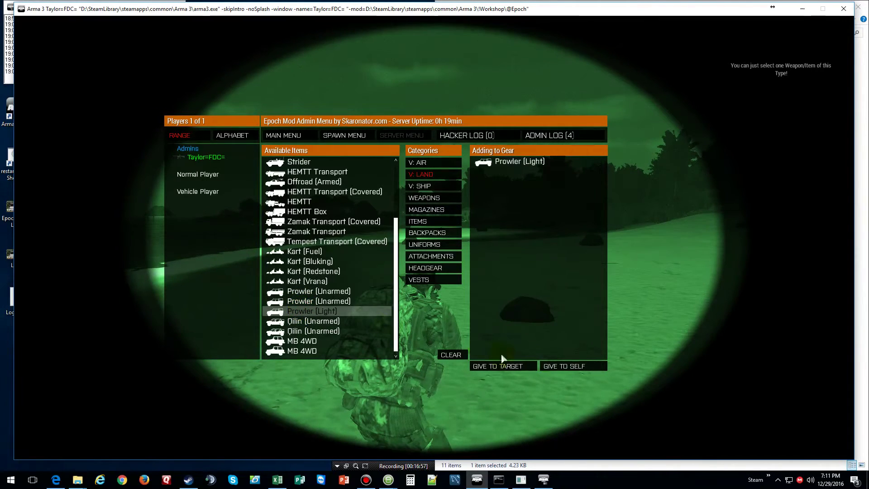
click(572, 369)
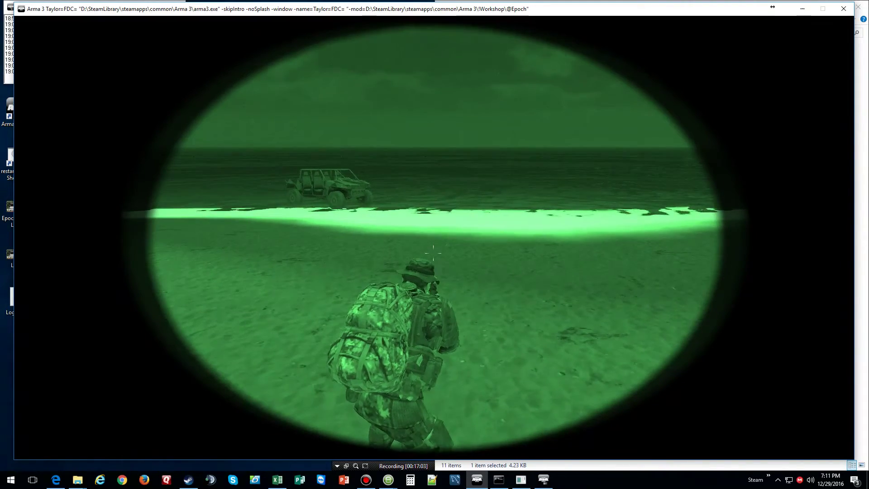
- Walk up to the side of the spawned Prowler
key(w)
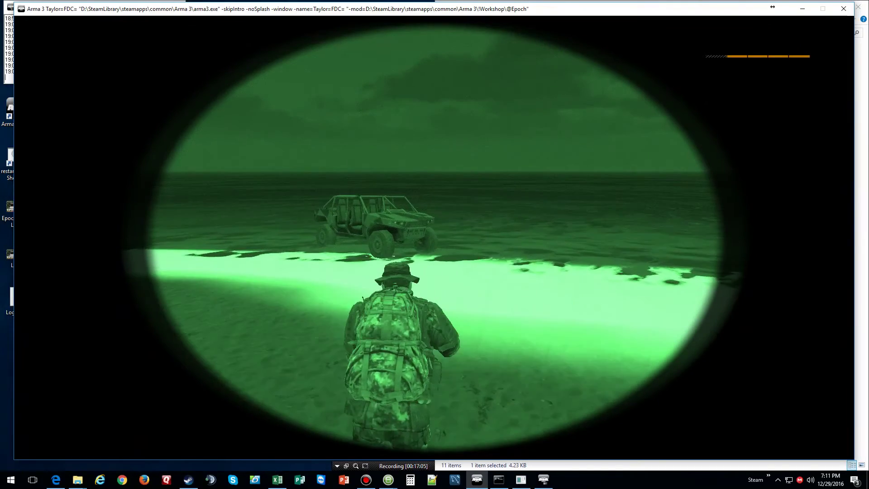
key(w)
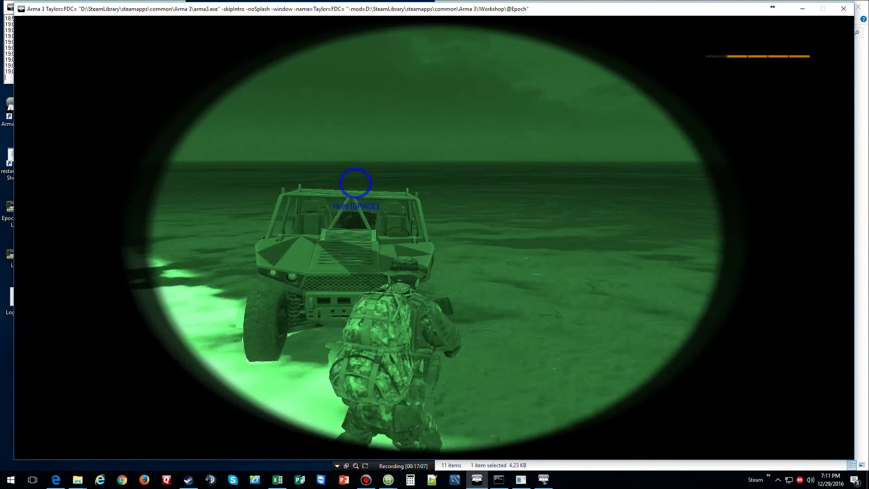
key(d)
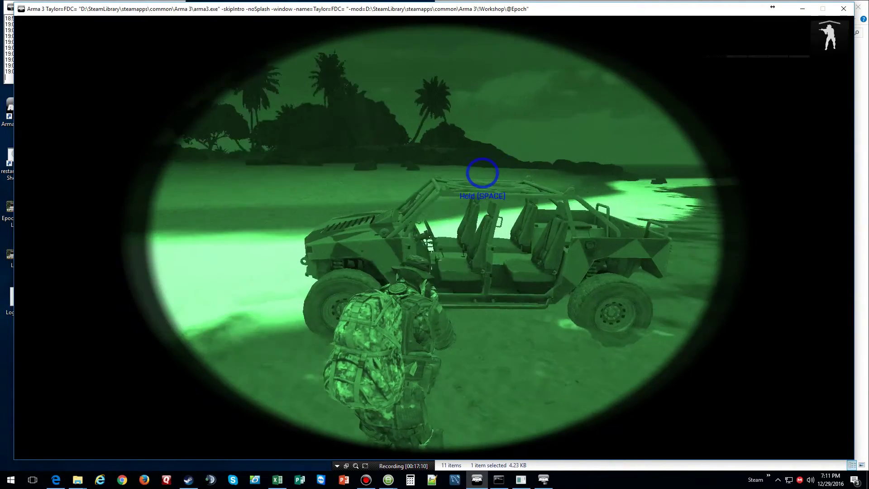
key(w)
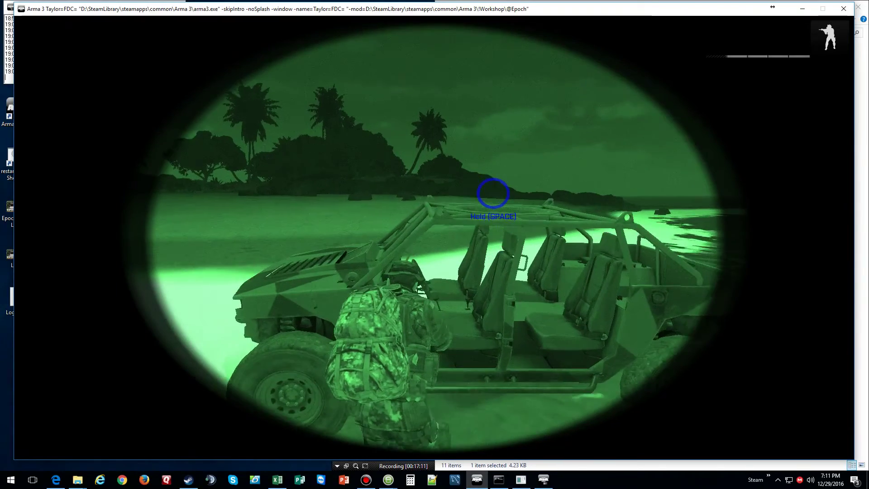
- Board the Prowler (Light) as driver through the interaction options
key(space)
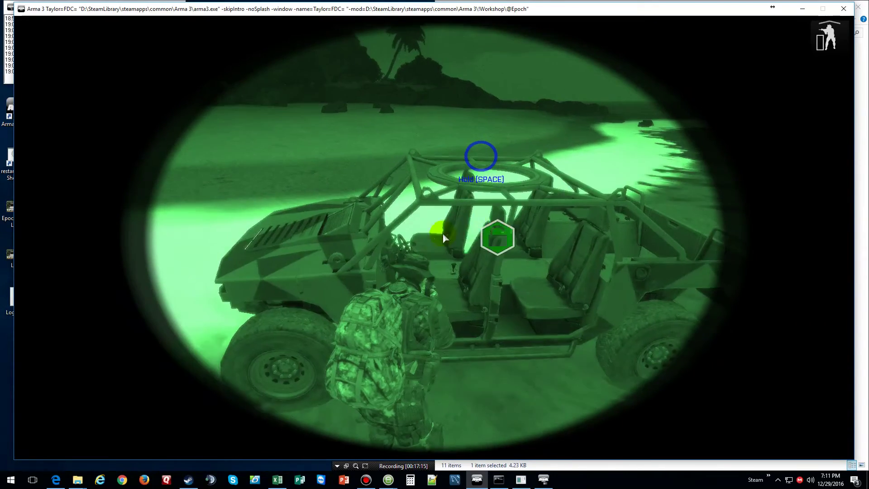
click(498, 237)
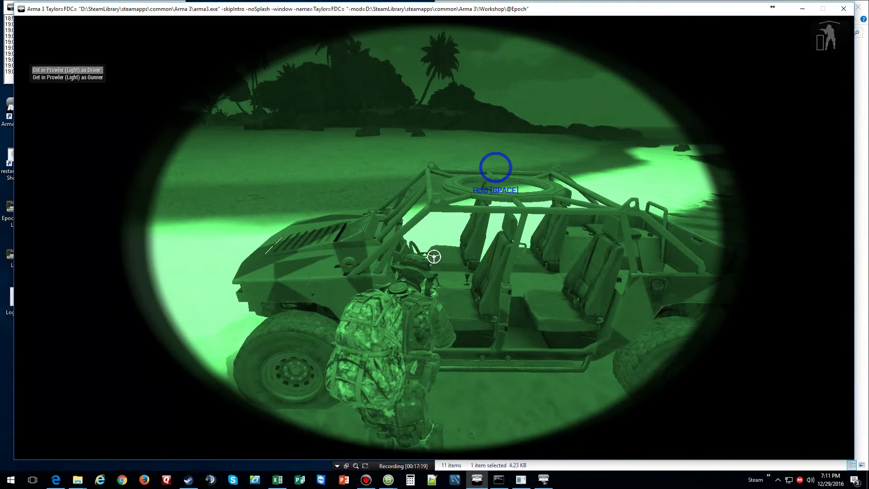
key(space)
key(space)
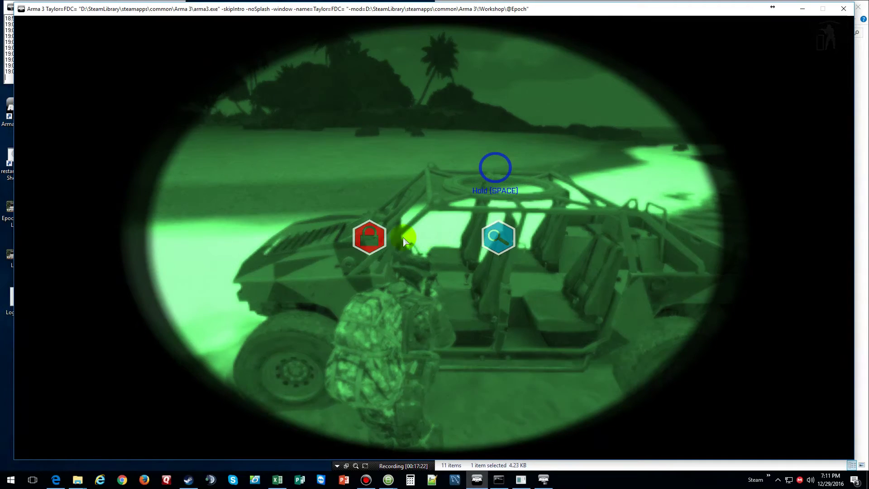
click(507, 249)
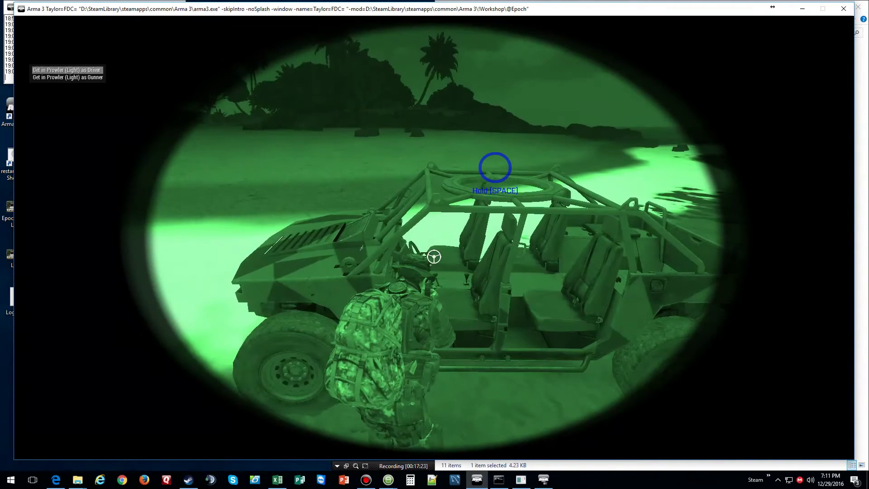
key(space)
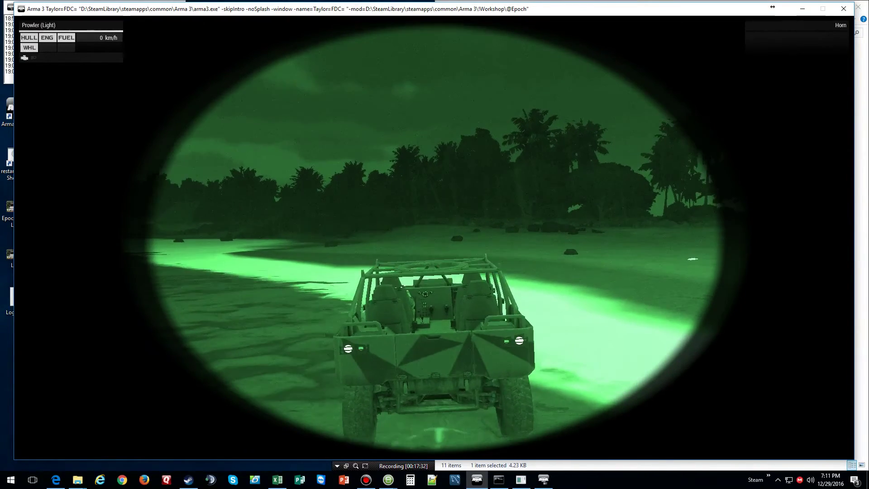
- Drive the Prowler along the beach between the rocks toward the village
key(w)
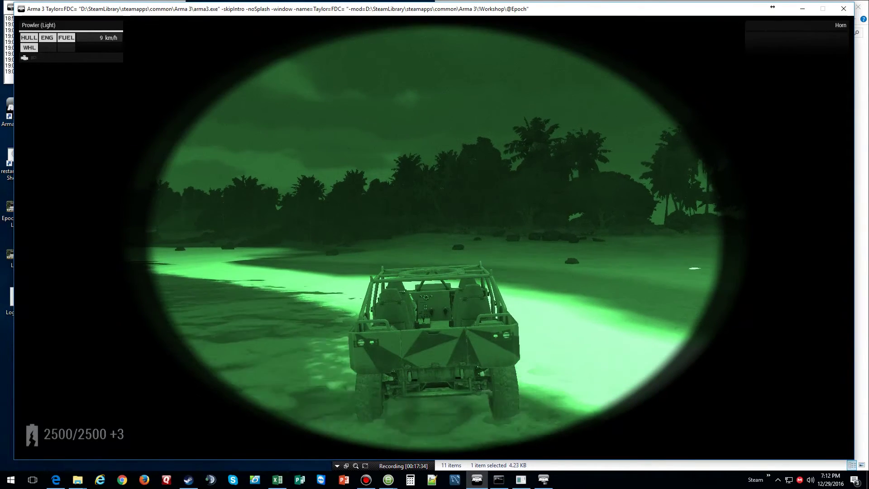
key(w)
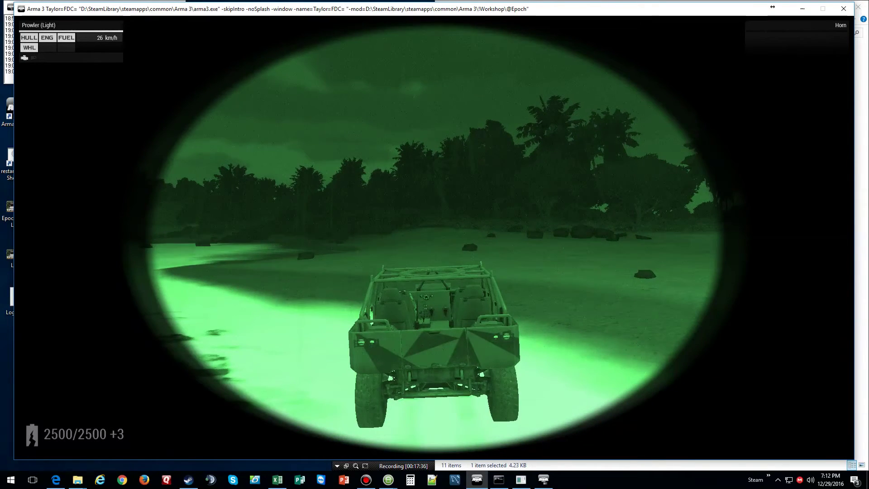
key(w)
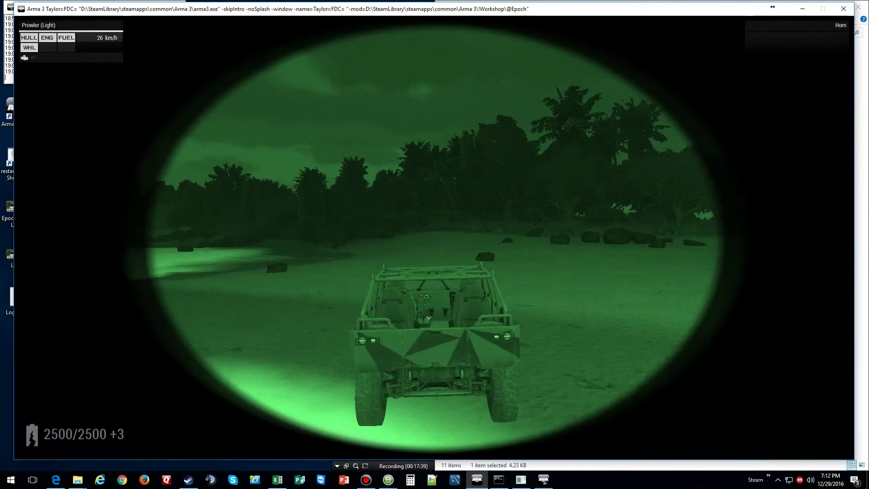
key(s)
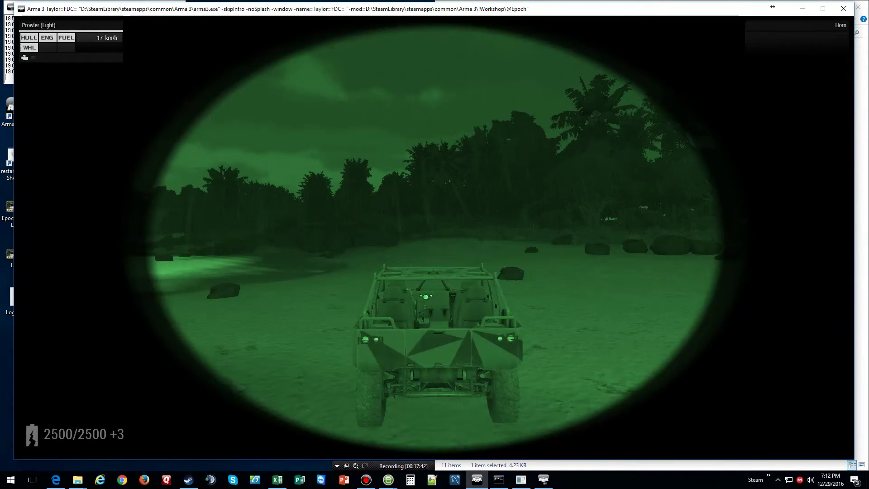
key(a)
key(w)
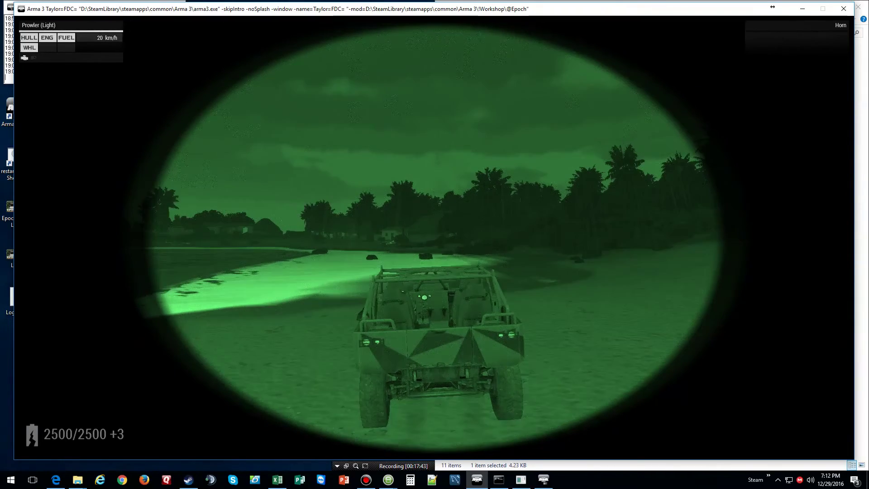
key(d)
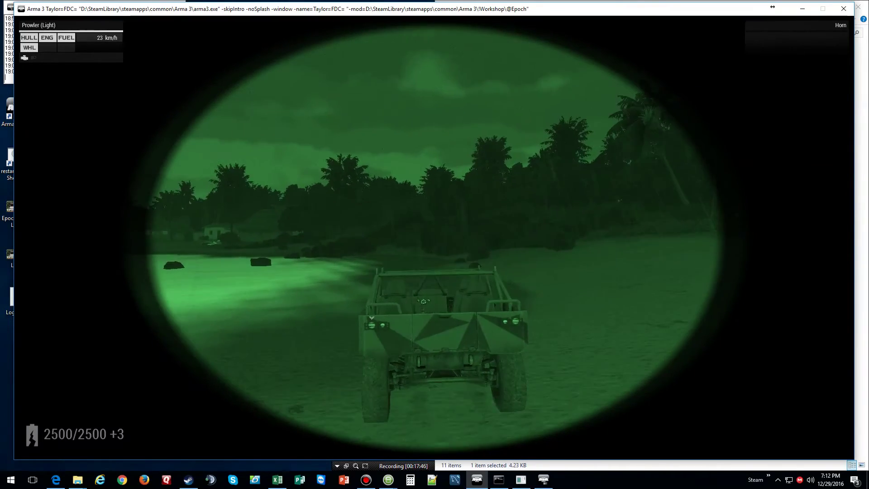
key(w)
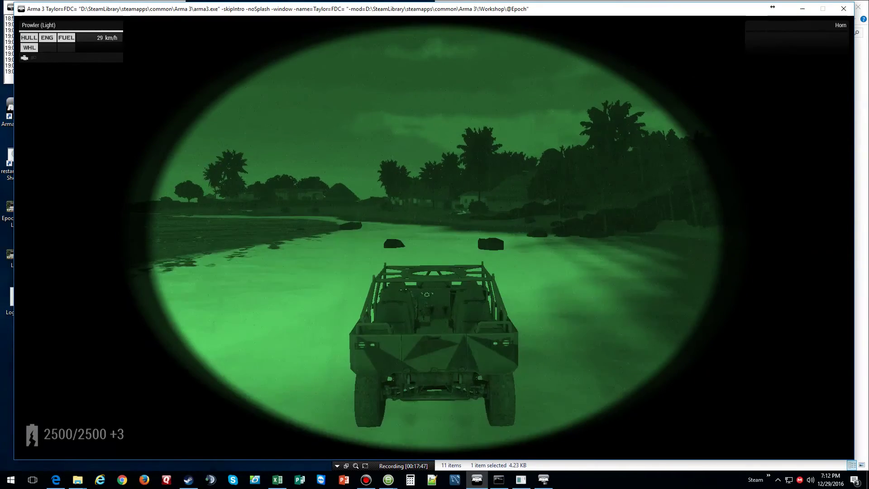
key(w)
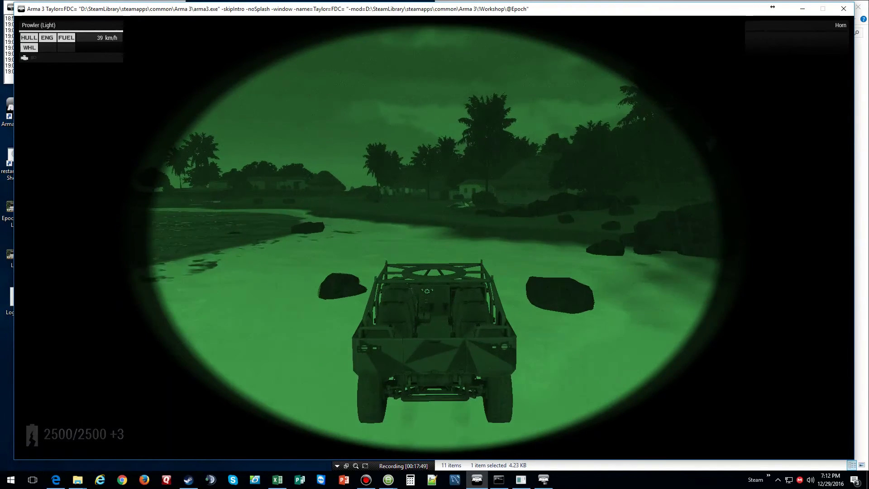
key(w)
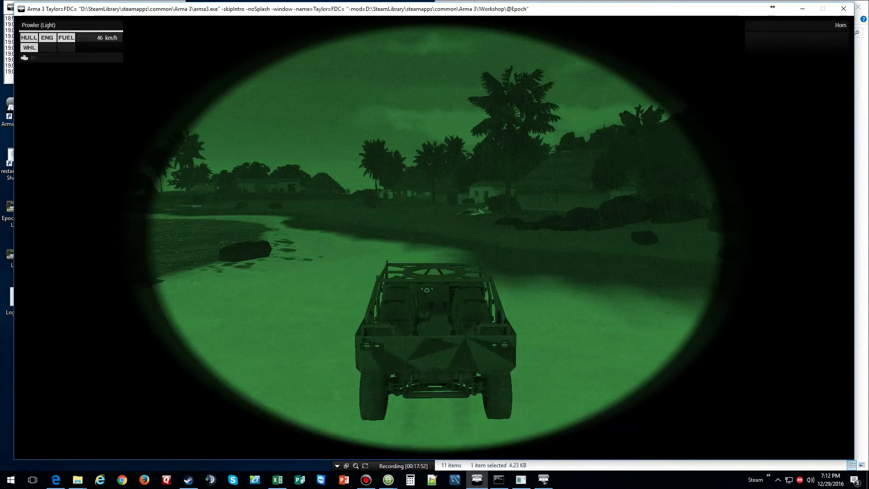
key(w)
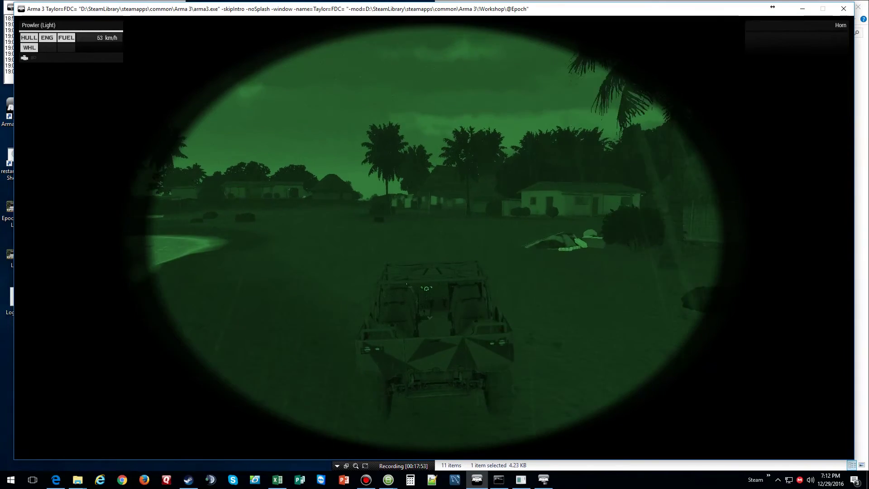
- Turn toward the laundry lines, reverse to a stop, and switch off the headlights
key(a)
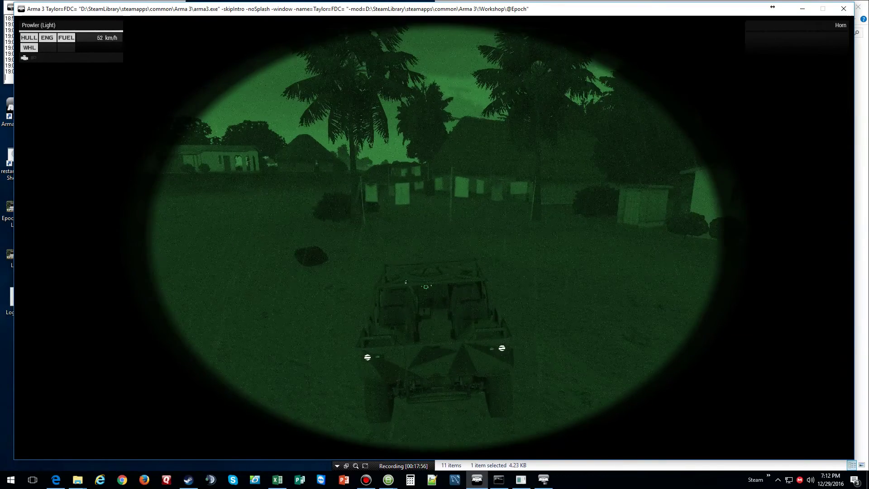
key(s)
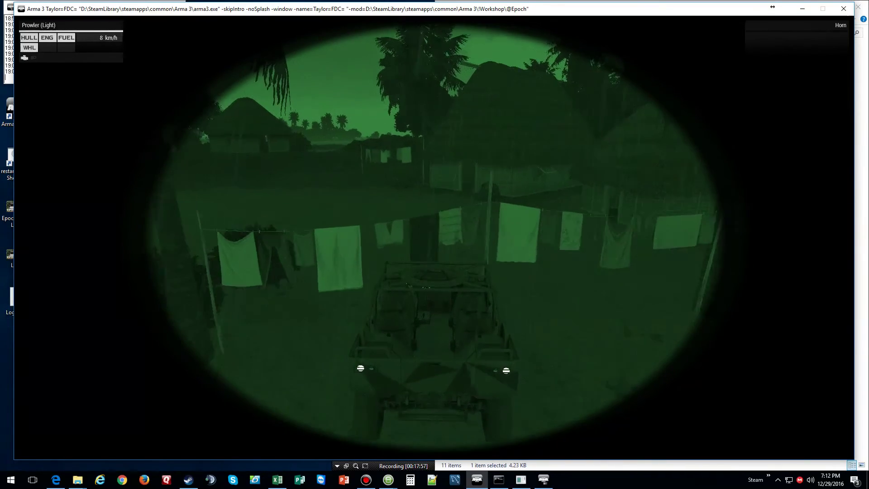
key(s)
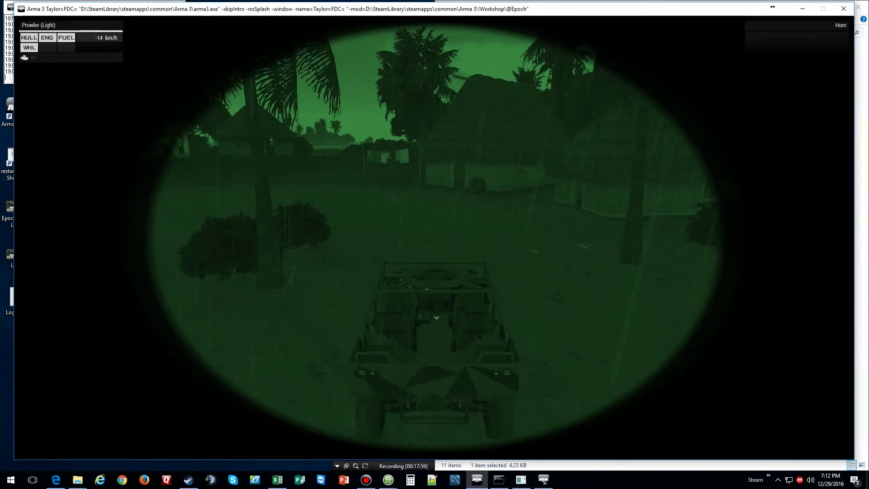
key(w)
key(w)
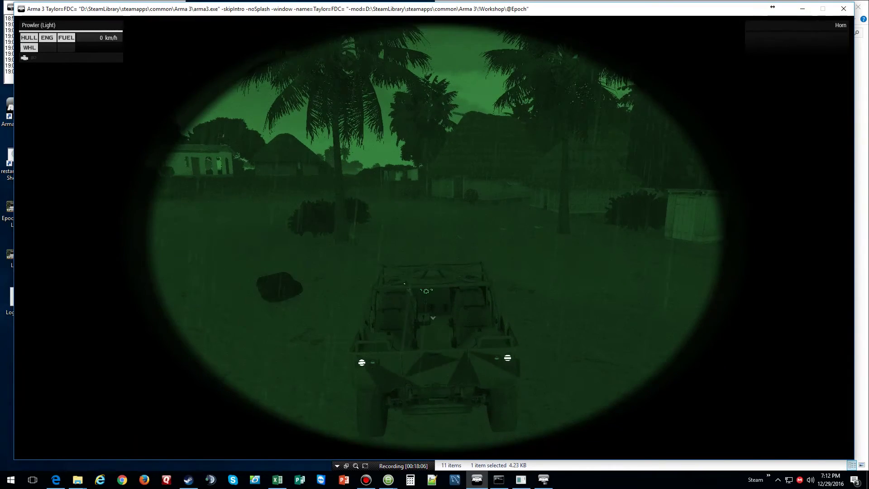
scroll(434, 244, down, 1)
key(space)
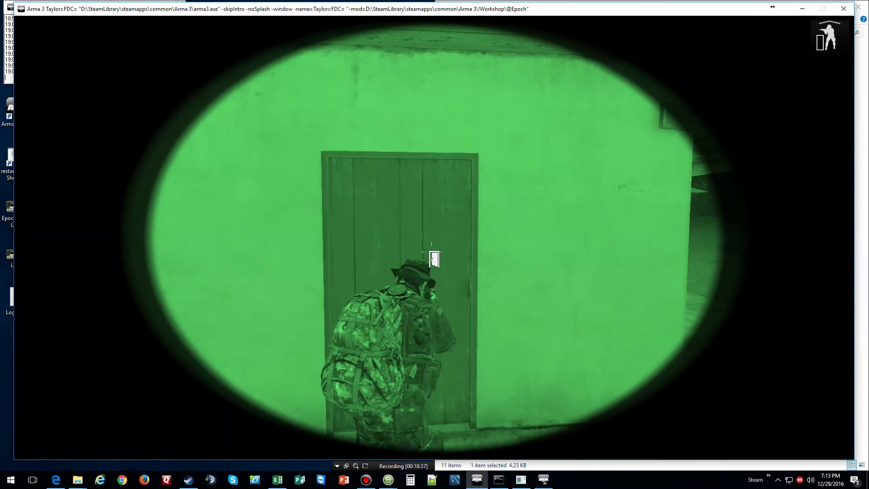
- Open the hut's wooden door and walk through the doorway inside
key(space)
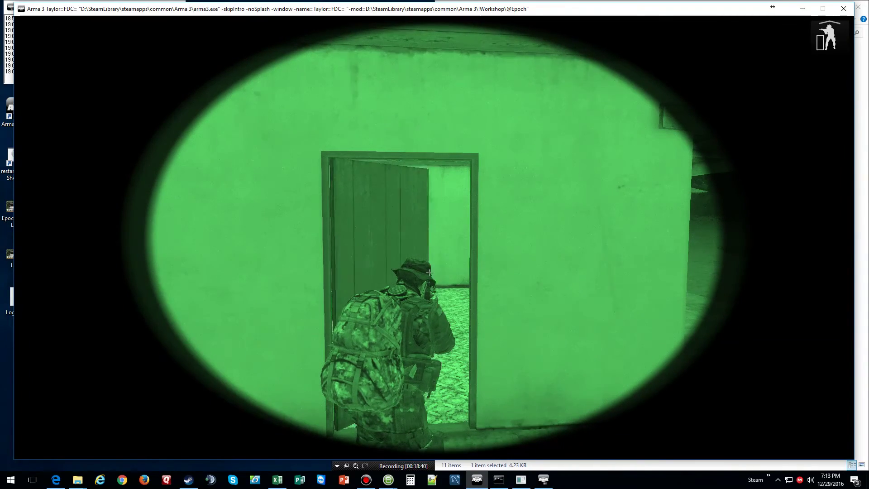
key(w)
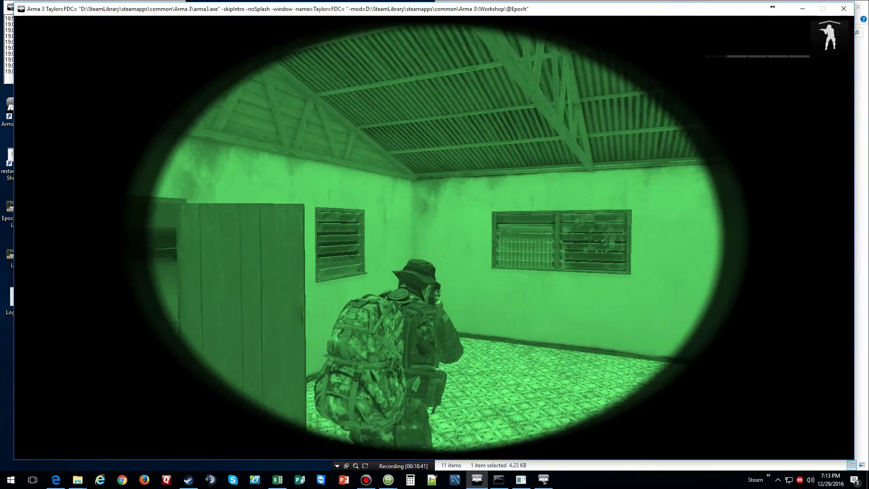